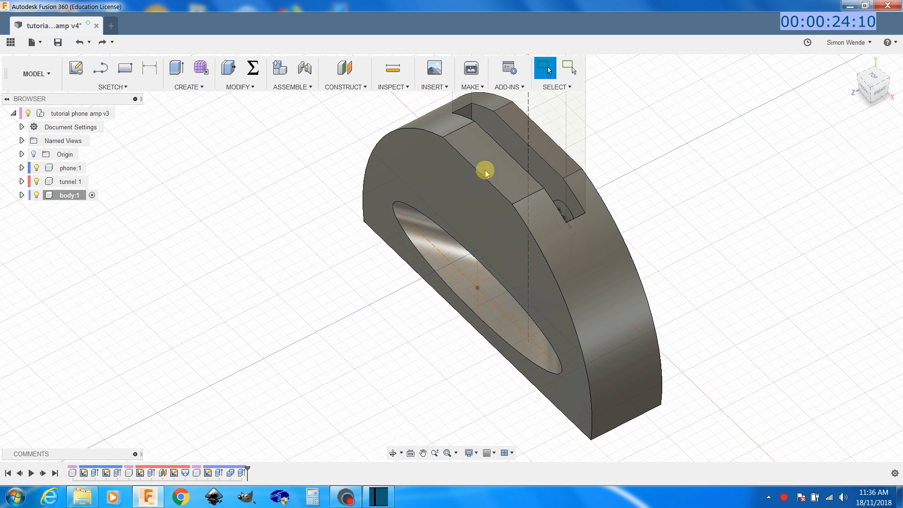
# Step: Activate the body component and start a new sketch on its flat front face
pyautogui.scroll(-1, 549, 240)
pyautogui.moveTo(549, 240)
pyautogui.keyDown('shift'); pyautogui.mouseDown(button='middle')
pyautogui.moveTo(520, 238)
pyautogui.moveTo(540, 238)
pyautogui.moveTo(554, 197)
pyautogui.moveTo(566, 207)
pyautogui.moveTo(437, 197)
pyautogui.mouseUp(button='middle'); pyautogui.keyUp('shift')
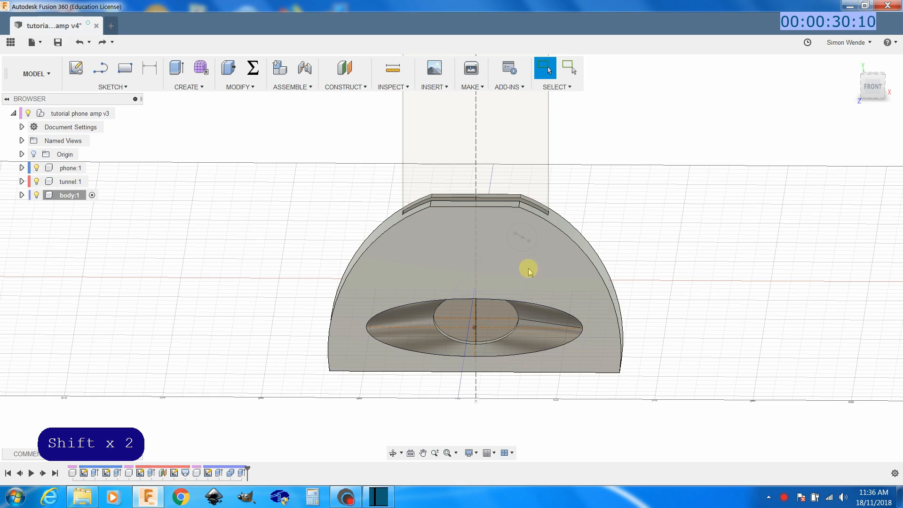
pyautogui.keyDown('shift'); pyautogui.moveTo(655, 201); pyautogui.dragTo(632, 215, button='middle'); pyautogui.keyUp('shift')
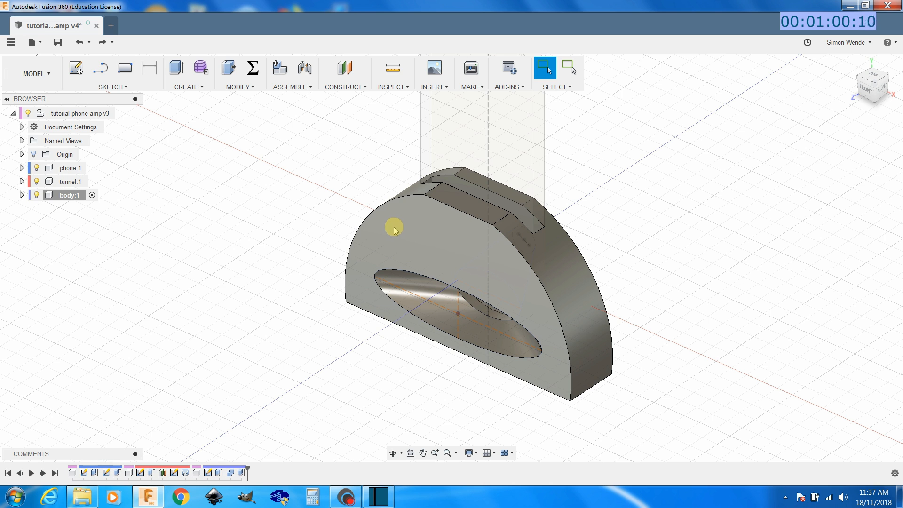
pyautogui.click(92, 200)
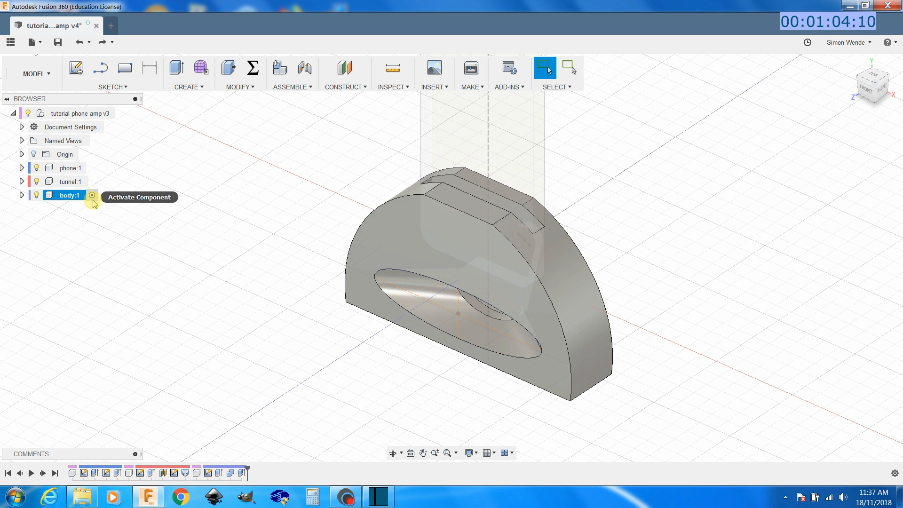
pyautogui.click(92, 196)
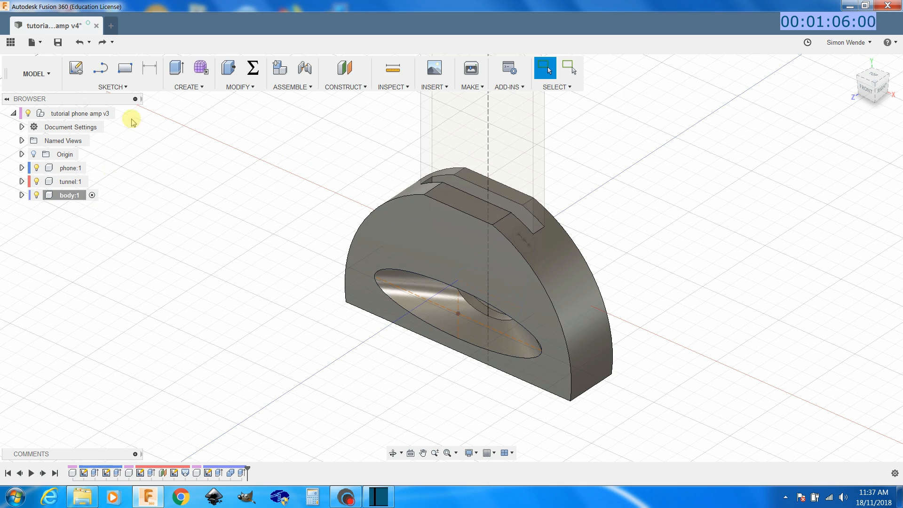
pyautogui.click(77, 69)
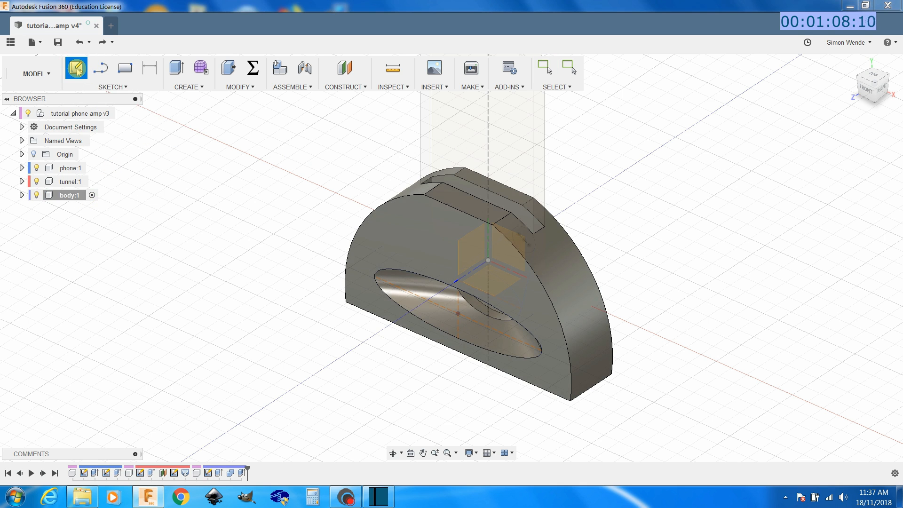
pyautogui.click(361, 238)
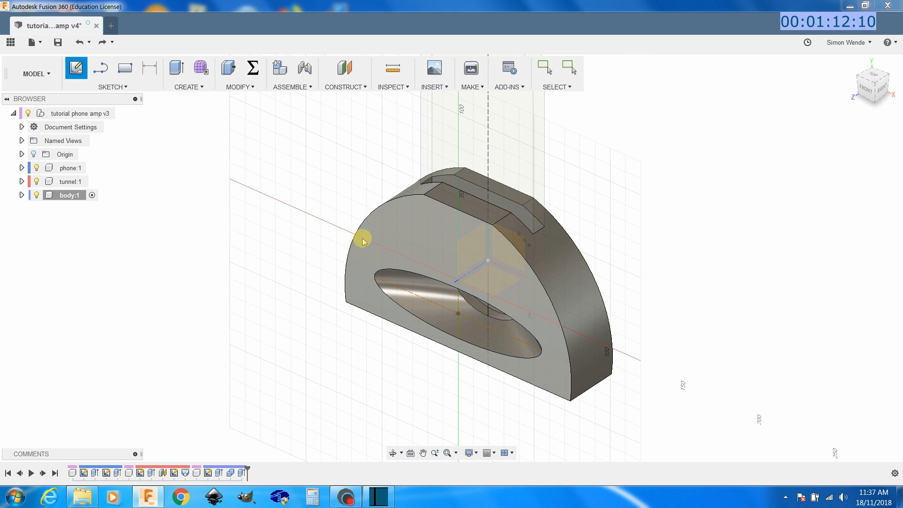
pyautogui.click(351, 246)
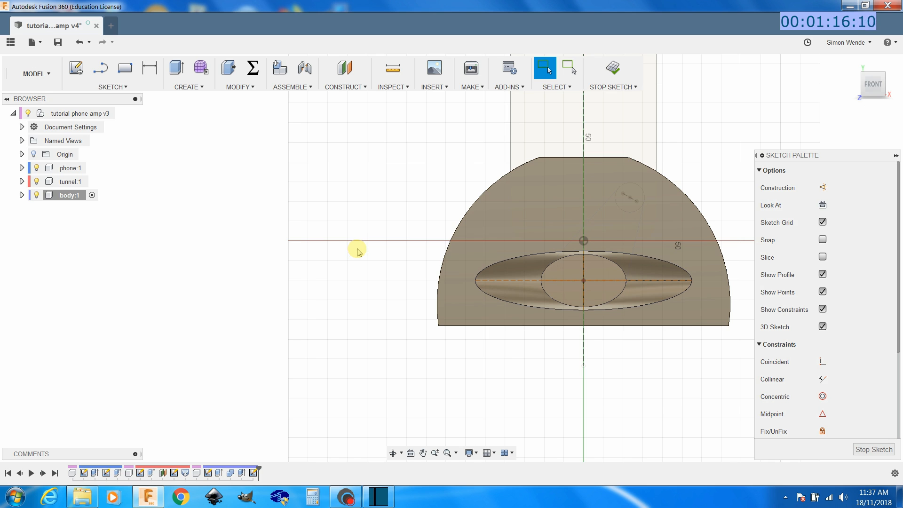
# Step: Project the phone's front face outline into the sketch with the projection link enabled
pyautogui.click(121, 88)
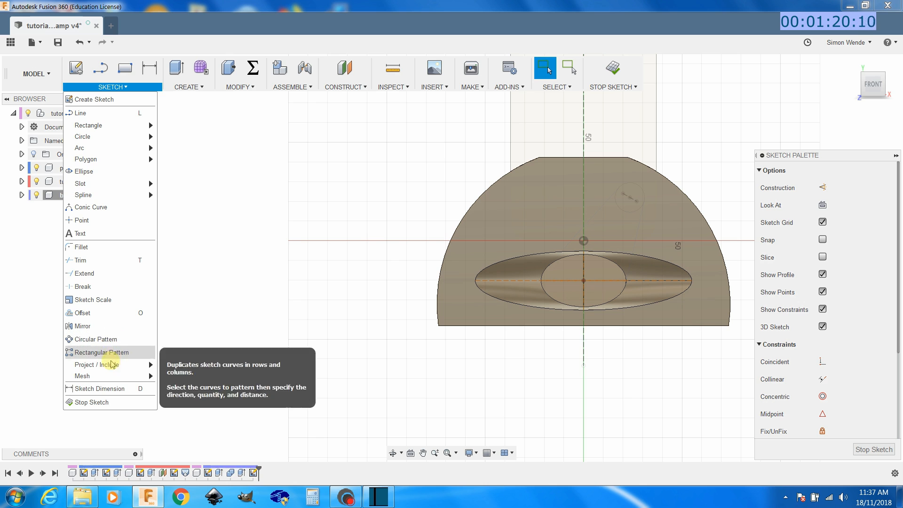
pyautogui.moveTo(118, 367)
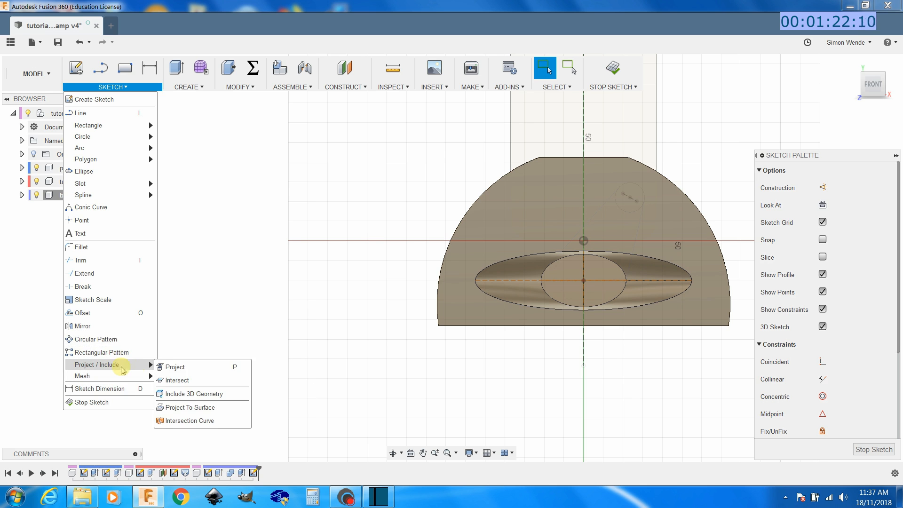
pyautogui.click(185, 367)
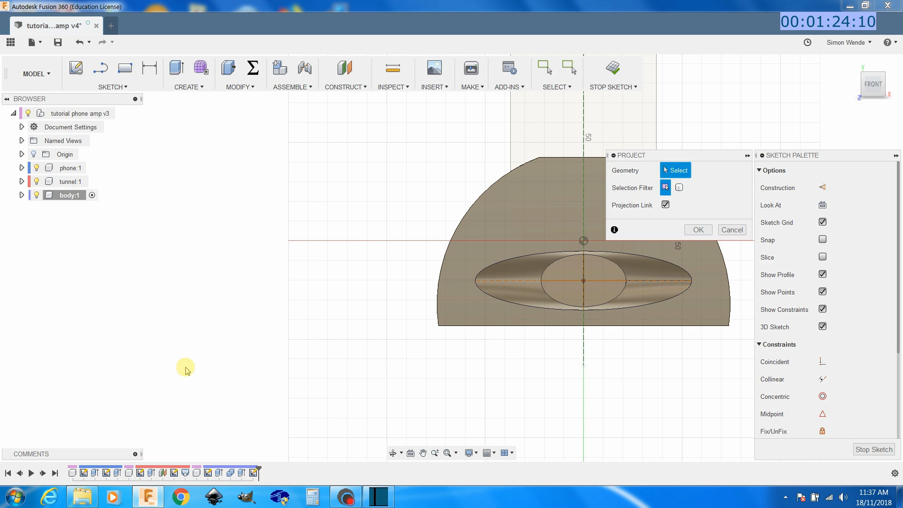
pyautogui.moveTo(361, 197); pyautogui.dragTo(233, 215, button='middle')
pyautogui.keyDown('shift'); pyautogui.moveTo(351, 201); pyautogui.dragTo(323, 211, button='middle'); pyautogui.keyUp('shift')
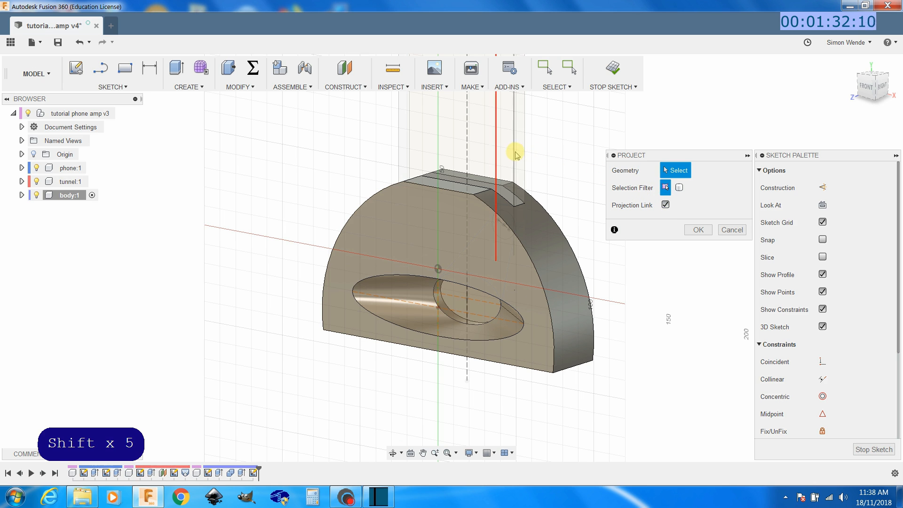
pyautogui.click(483, 155)
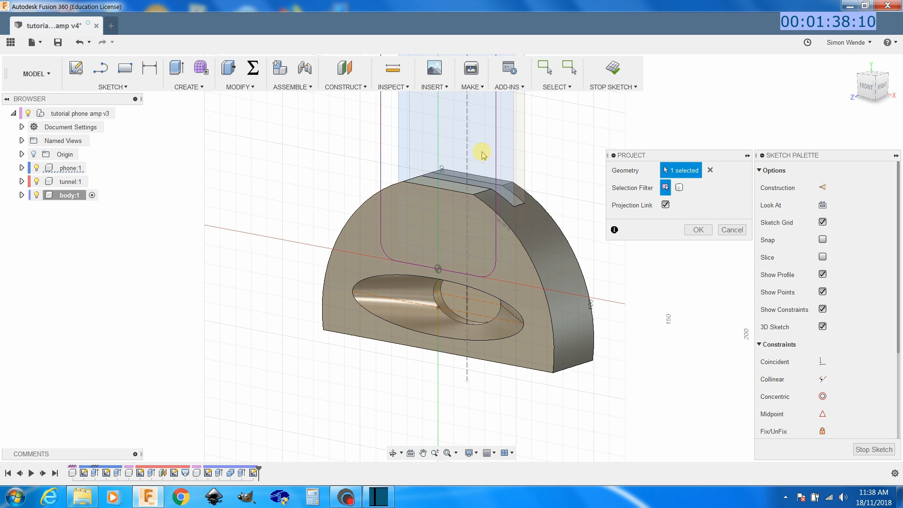
pyautogui.click(697, 230)
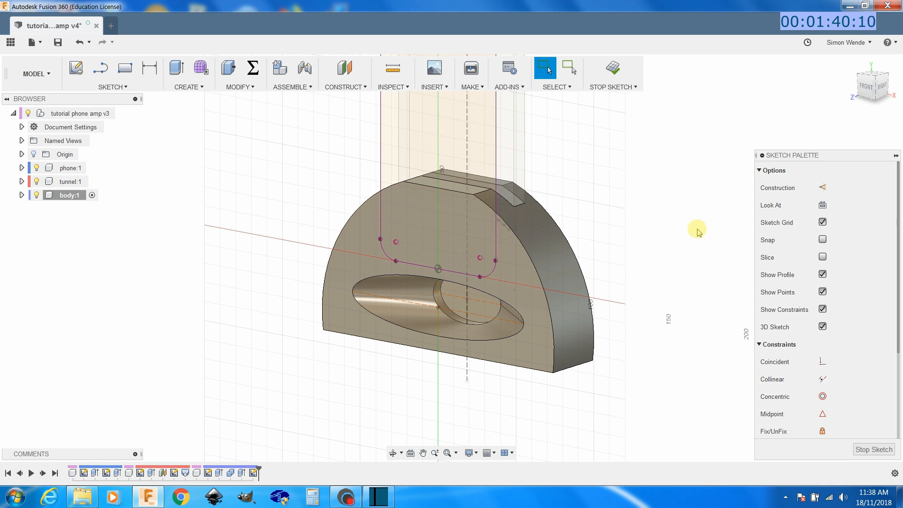
# Step: Hide the phone and tunnel components so only the body and the projected outline show
pyautogui.scroll(-5, 695, 233)
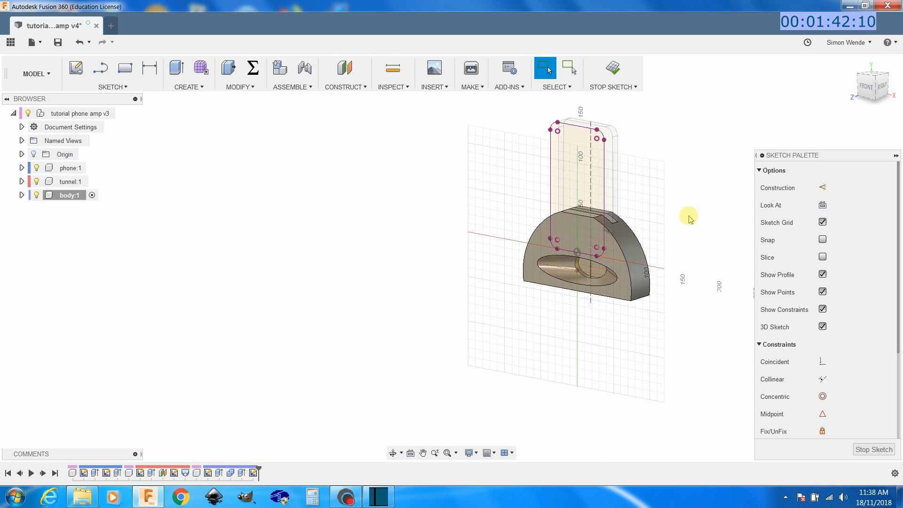
pyautogui.moveTo(677, 238)
pyautogui.keyDown('shift'); pyautogui.mouseDown(button='middle')
pyautogui.moveTo(633, 235)
pyautogui.moveTo(677, 238)
pyautogui.mouseUp(button='middle'); pyautogui.keyUp('shift')
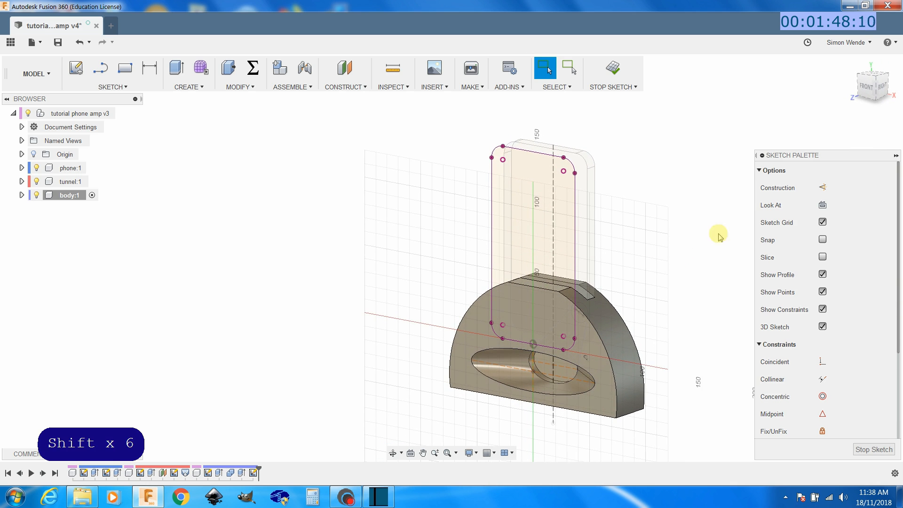
pyautogui.click(37, 171)
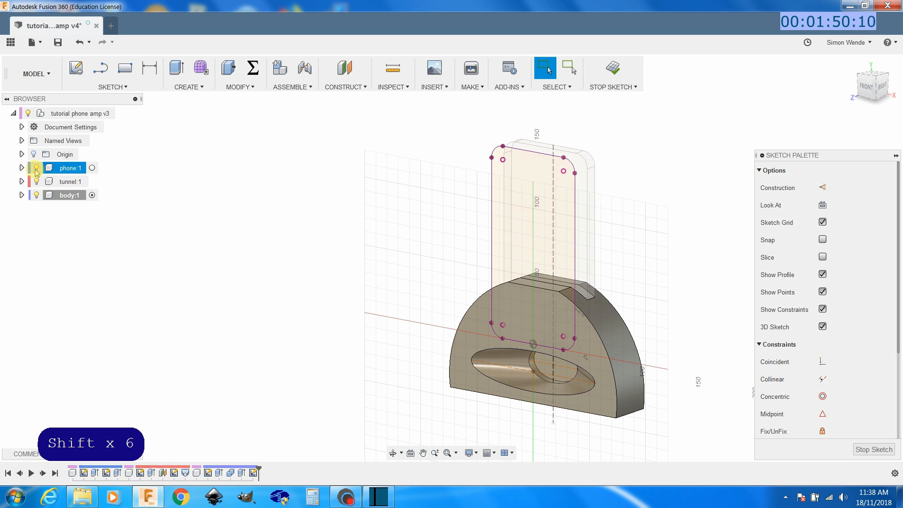
pyautogui.click(36, 168)
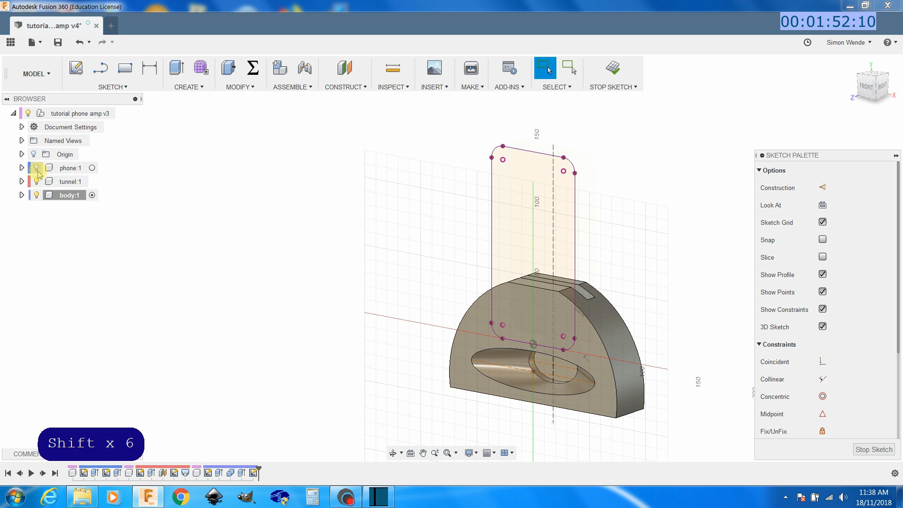
pyautogui.click(37, 183)
pyautogui.click(36, 182)
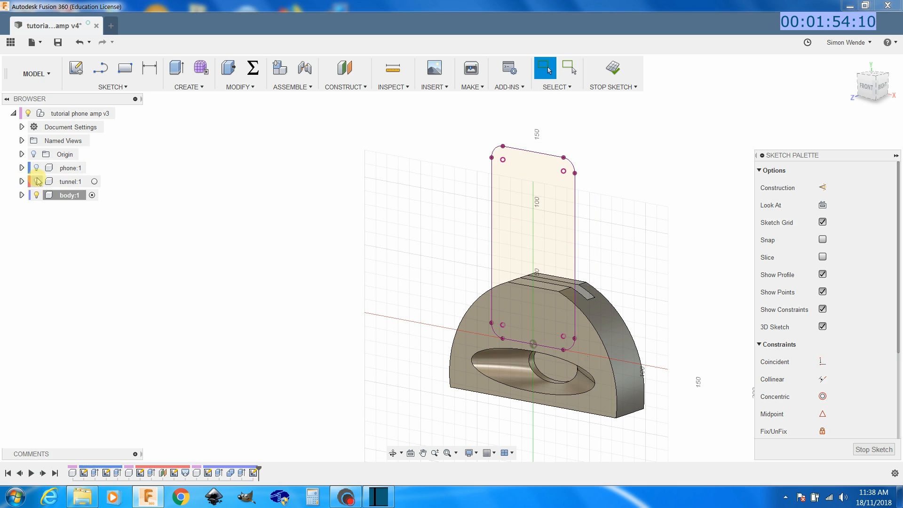
# Step: Offset the projected phone outline 5 mm inward as a chained selection, working in the front view
pyautogui.scroll(3, 682, 393)
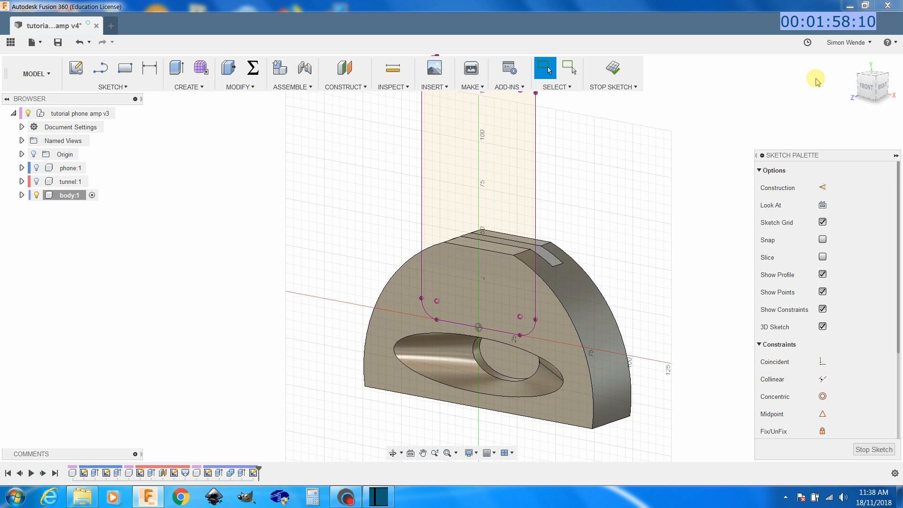
pyautogui.click(867, 87)
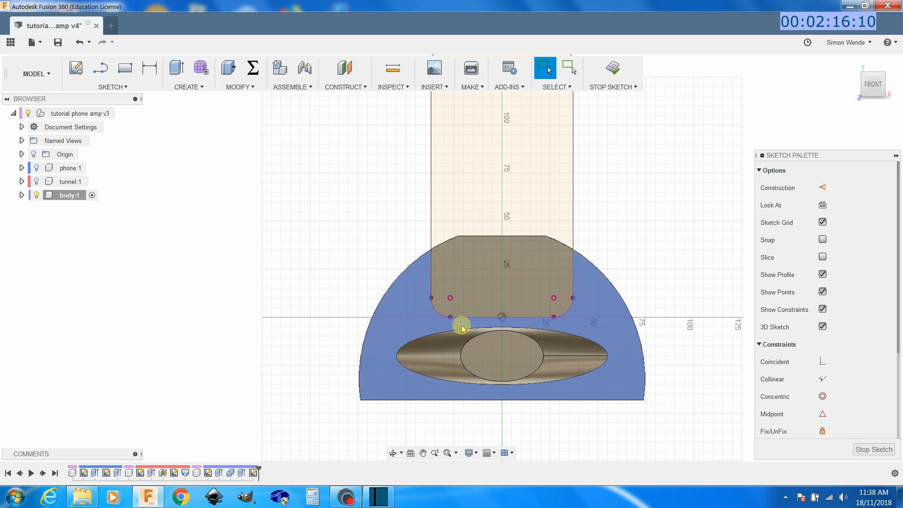
pyautogui.click(513, 313)
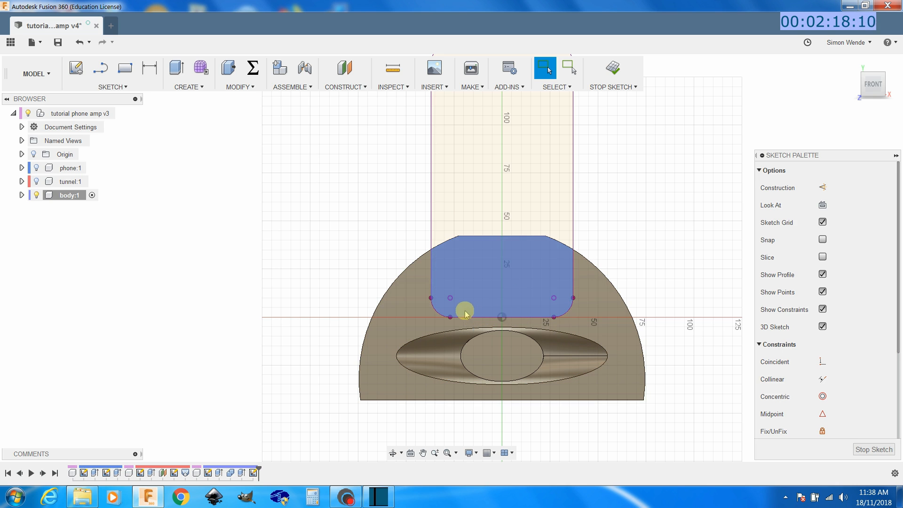
pyautogui.click(503, 318)
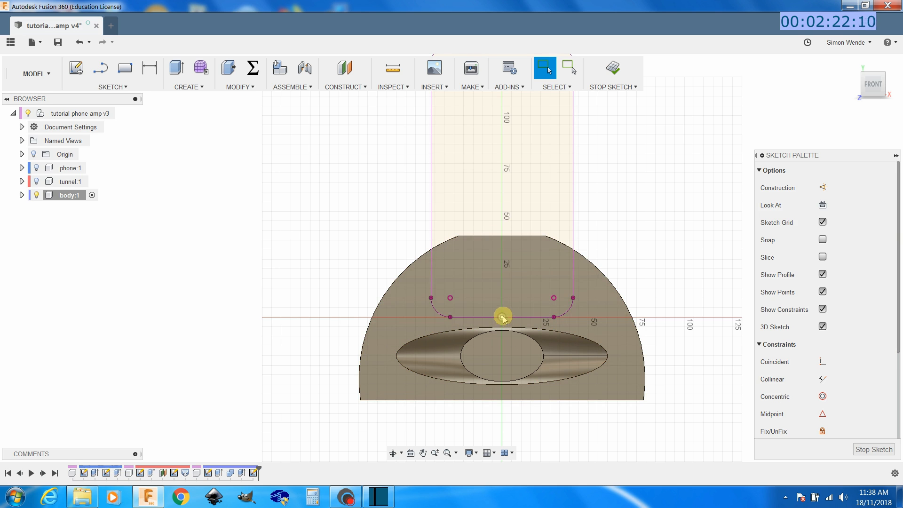
pyautogui.click(495, 309)
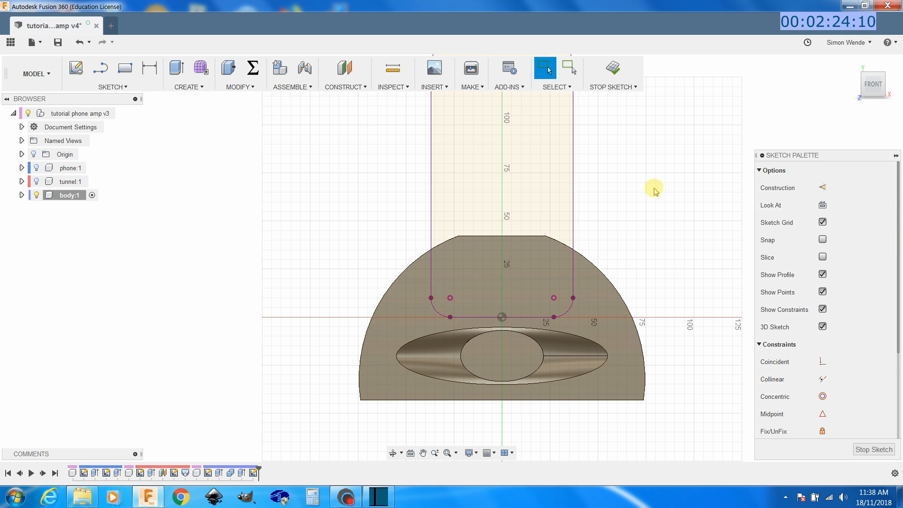
pyautogui.click(121, 87)
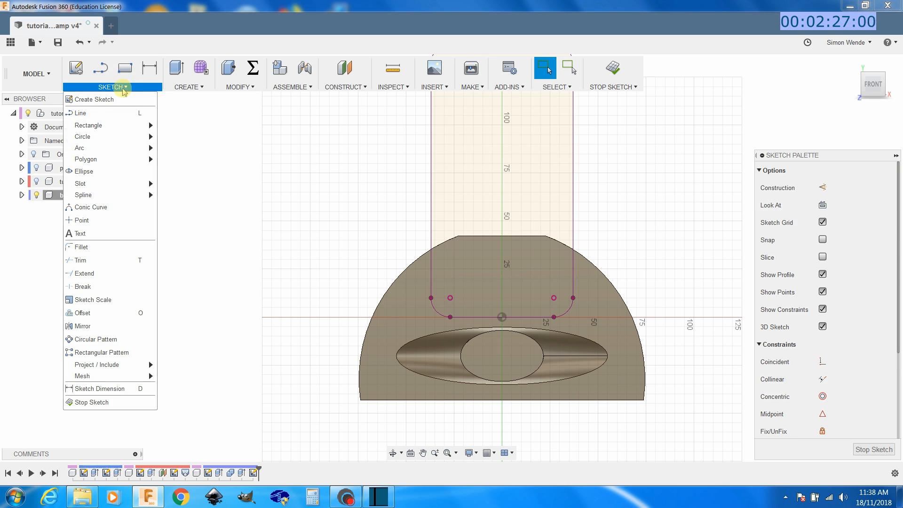
pyautogui.click(87, 313)
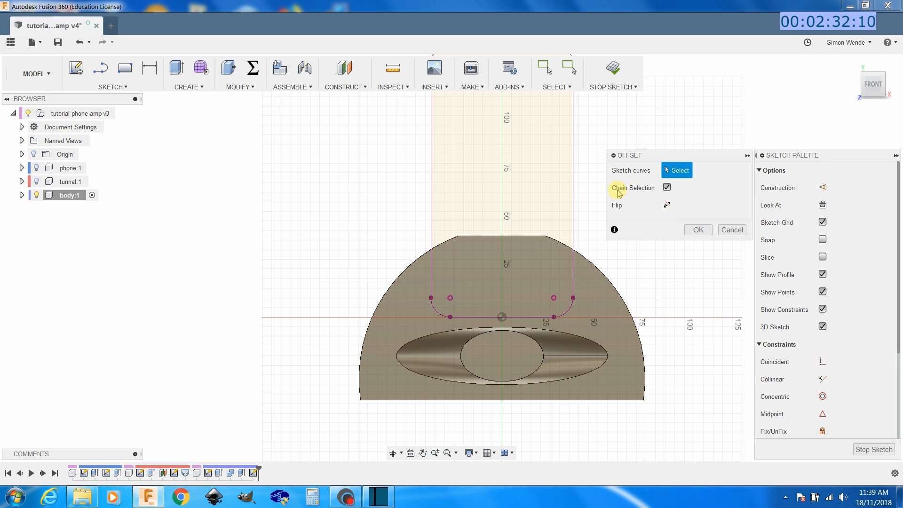
pyautogui.click(573, 190)
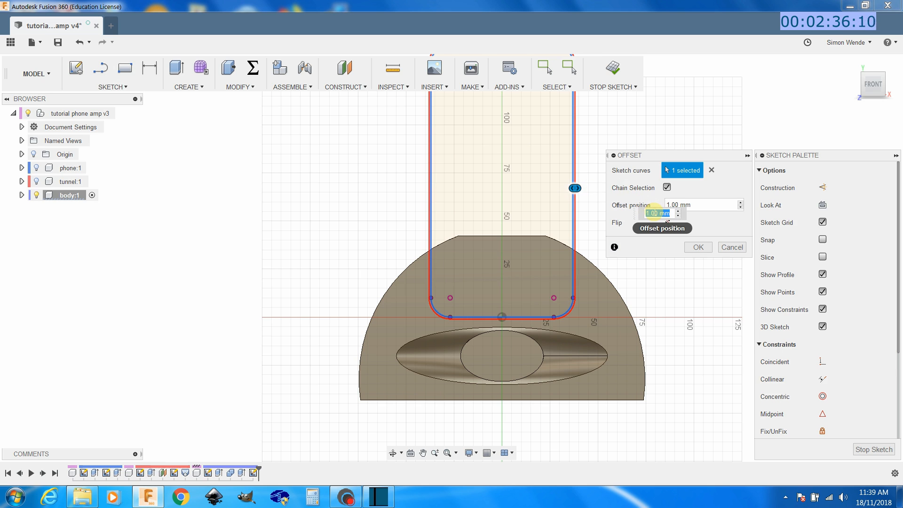
pyautogui.write('5')
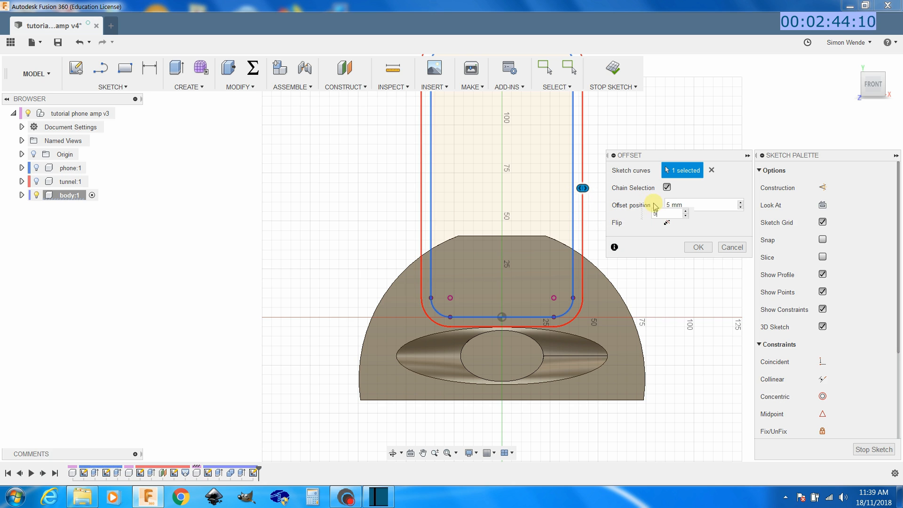
pyautogui.click(667, 226)
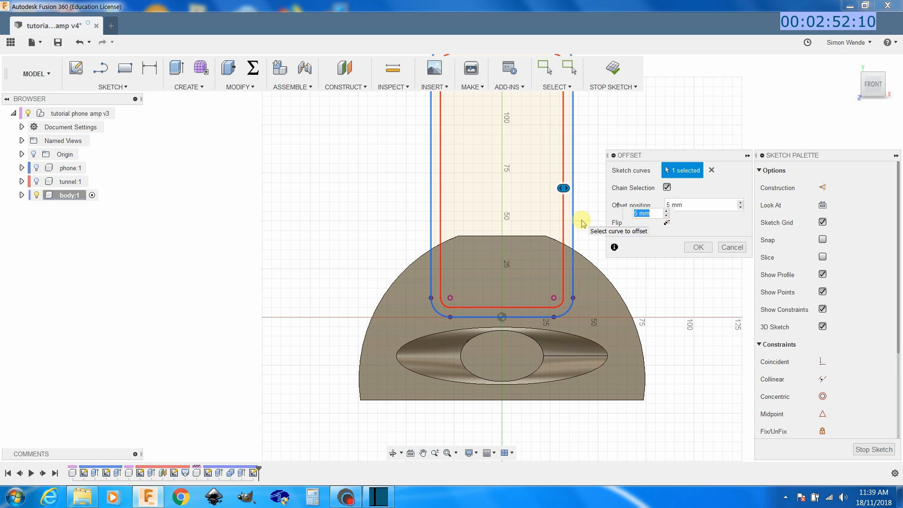
pyautogui.click(698, 248)
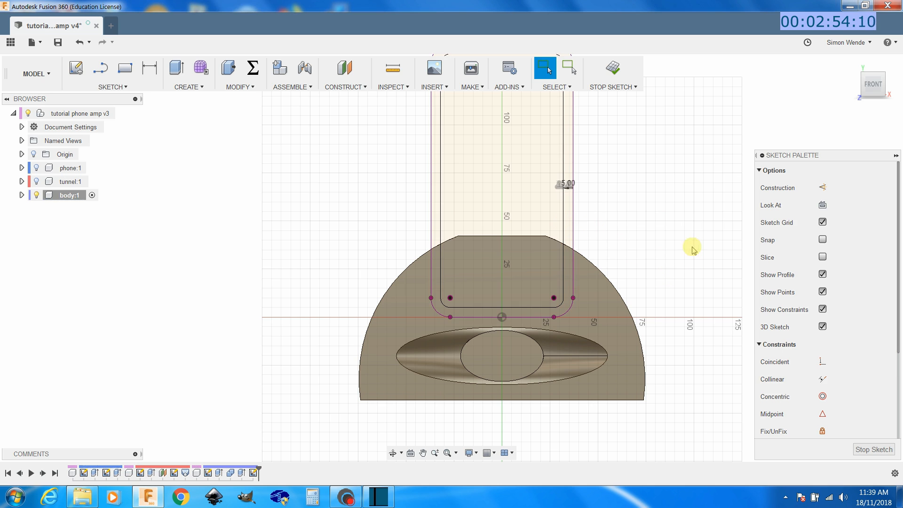
# Step: Delete the offset constraint that ties the inner outline to the projected phone outline
pyautogui.scroll(-2, 676, 235)
pyautogui.scroll(3, 673, 105)
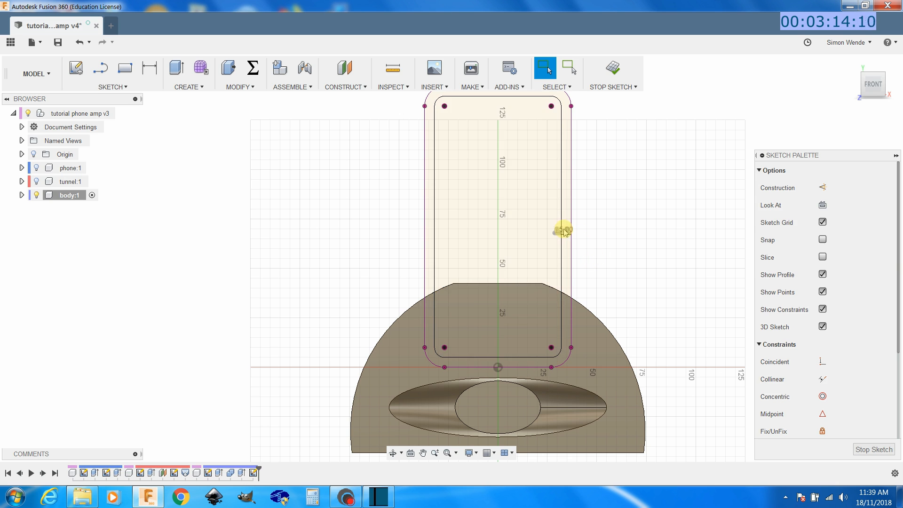
pyautogui.scroll(4, 559, 233)
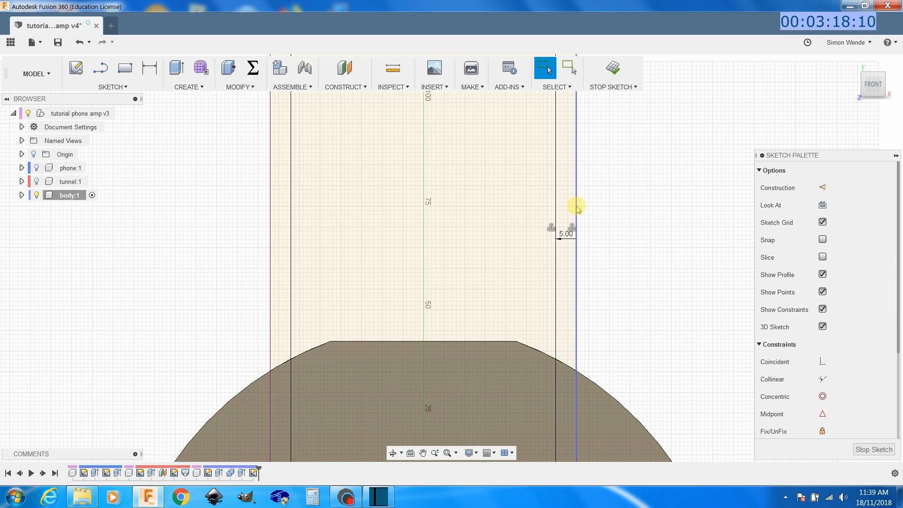
pyautogui.scroll(-4, 548, 322)
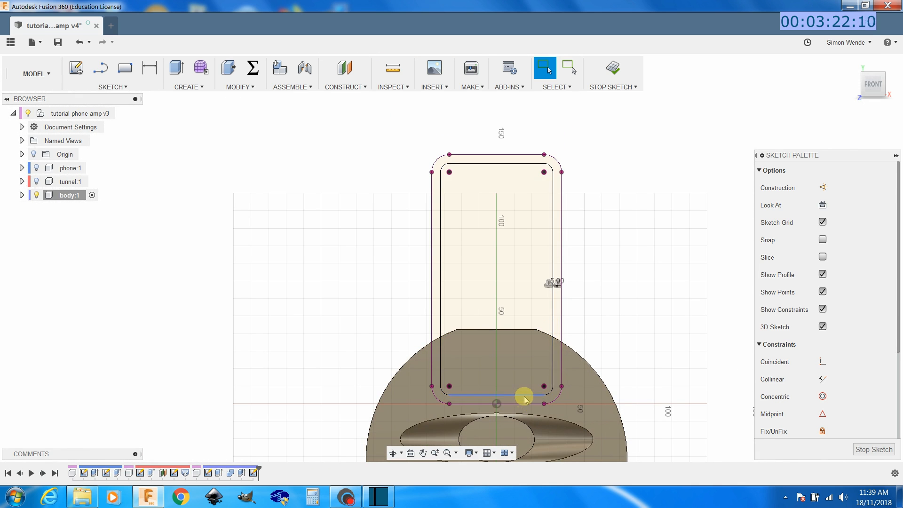
pyautogui.scroll(5, 597, 282)
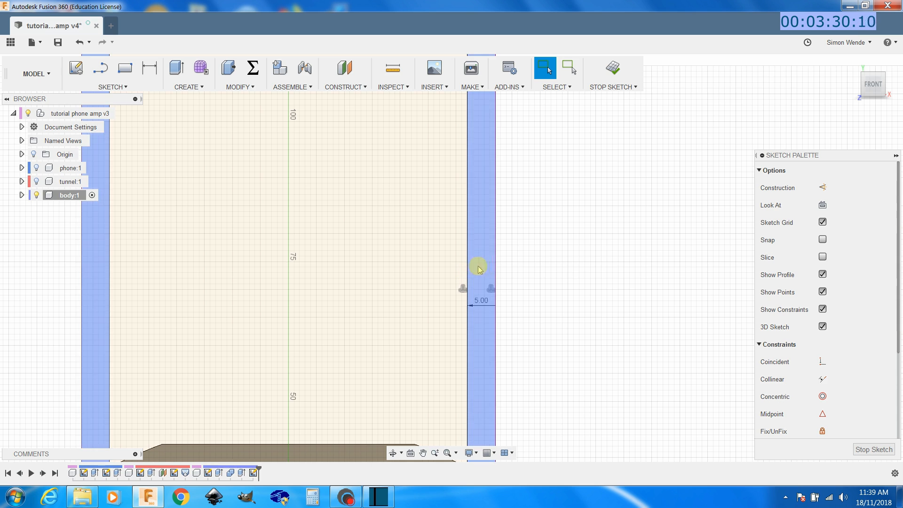
pyautogui.click(490, 290)
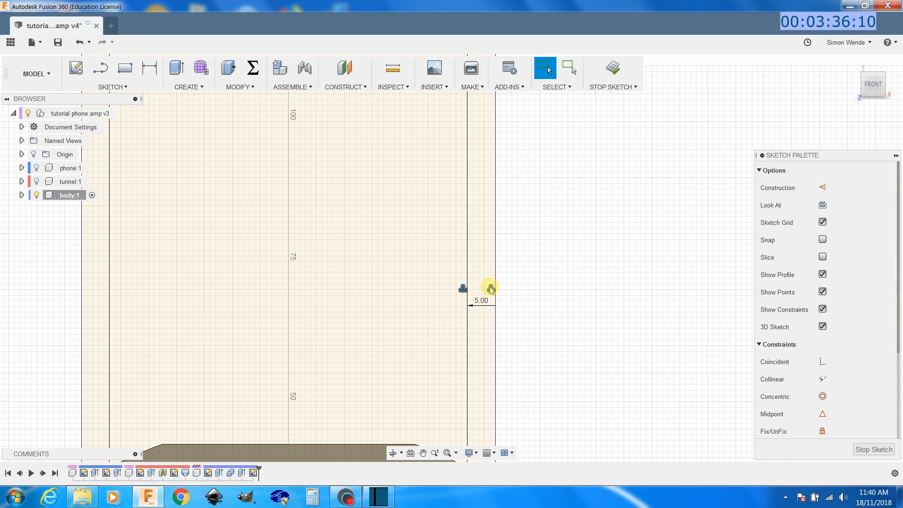
pyautogui.press('Delete')
pyautogui.scroll(-5, 599, 281)
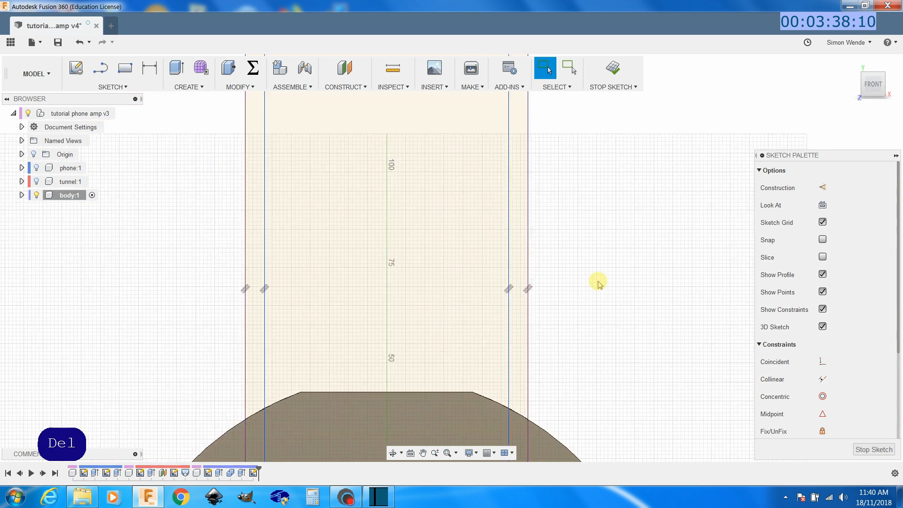
# Step: Delete the concentric constraints linking the inner and projected outlines at the two upper corners
pyautogui.scroll(6, 575, 113)
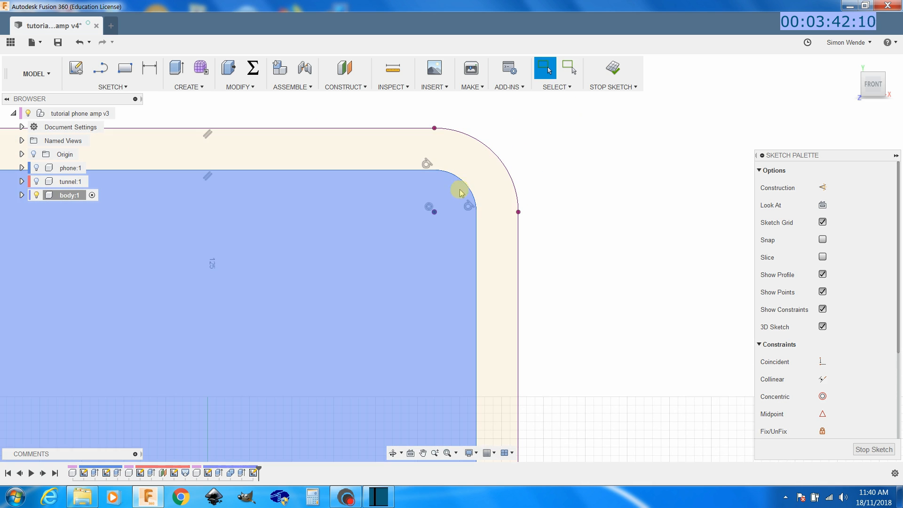
pyautogui.click(429, 208)
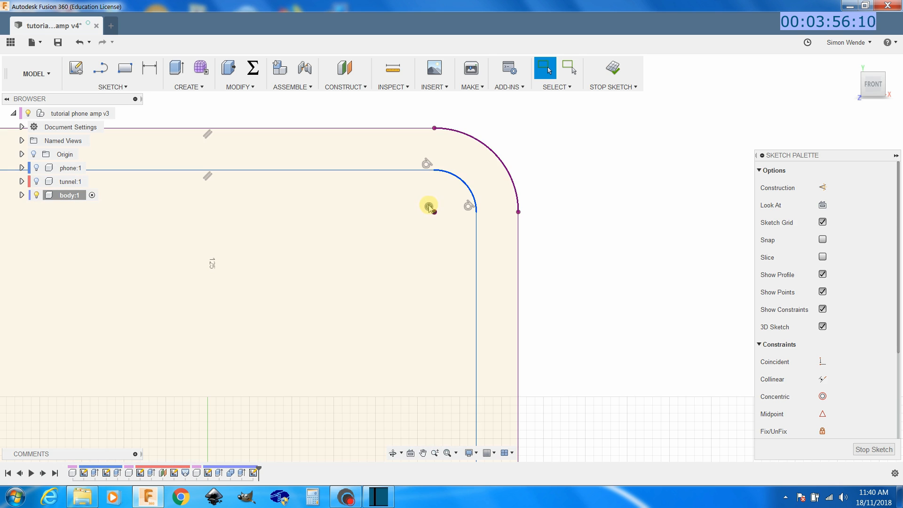
pyautogui.click(433, 204)
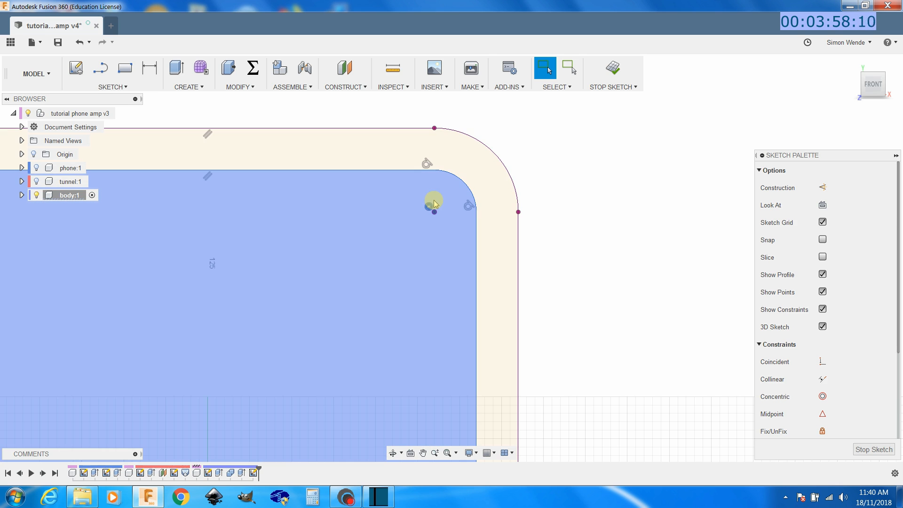
pyautogui.press('Delete')
pyautogui.press('Delete')
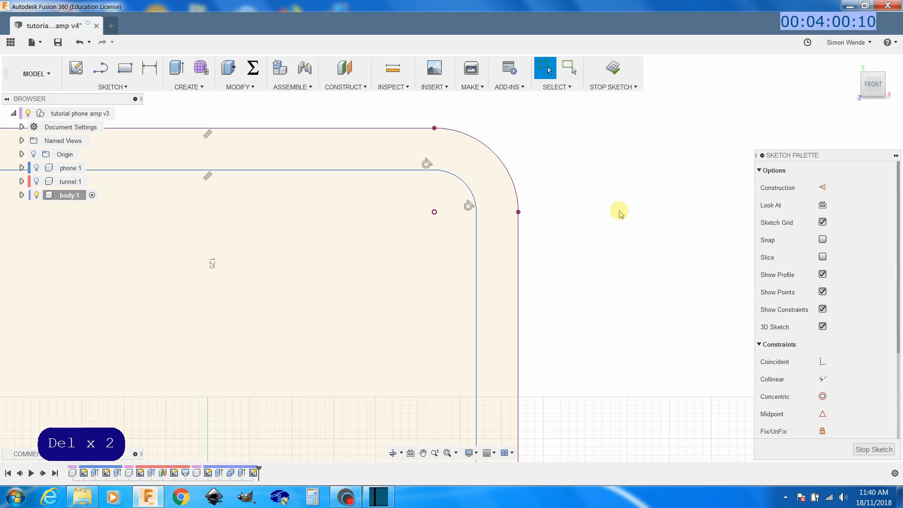
pyautogui.scroll(2, 619, 210)
pyautogui.scroll(-3, 609, 241)
pyautogui.scroll(3, 181, 249)
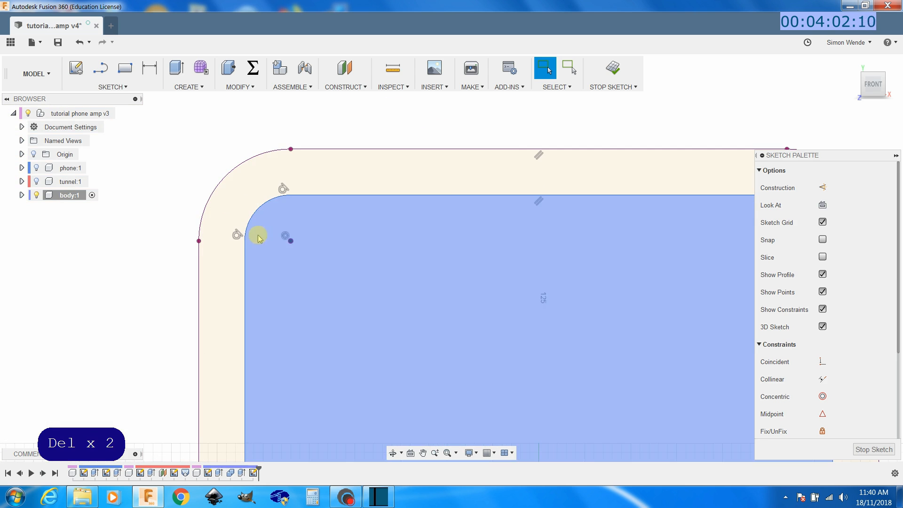
pyautogui.click(285, 236)
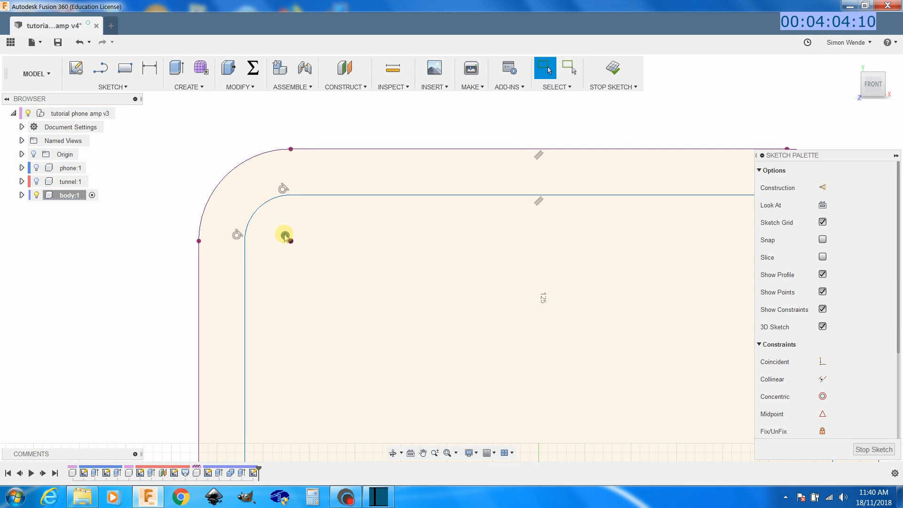
pyautogui.press('Delete')
pyautogui.scroll(-6, 302, 243)
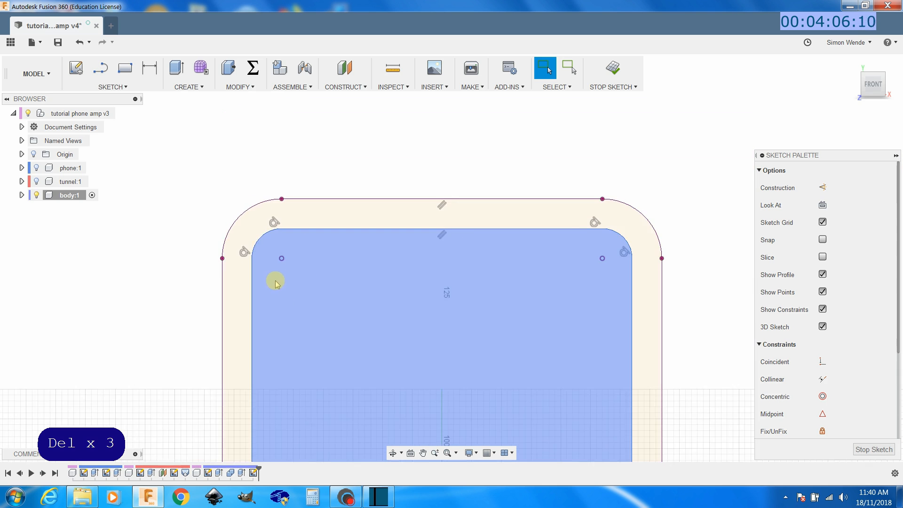
# Step: Delete the concentric constraints linking the inner and projected outlines at the two lower corners
pyautogui.scroll(-3, 503, 286)
pyautogui.moveTo(554, 349); pyautogui.dragTo(532, 233, button='middle')
pyautogui.scroll(3, 460, 259)
pyautogui.scroll(5, 459, 287)
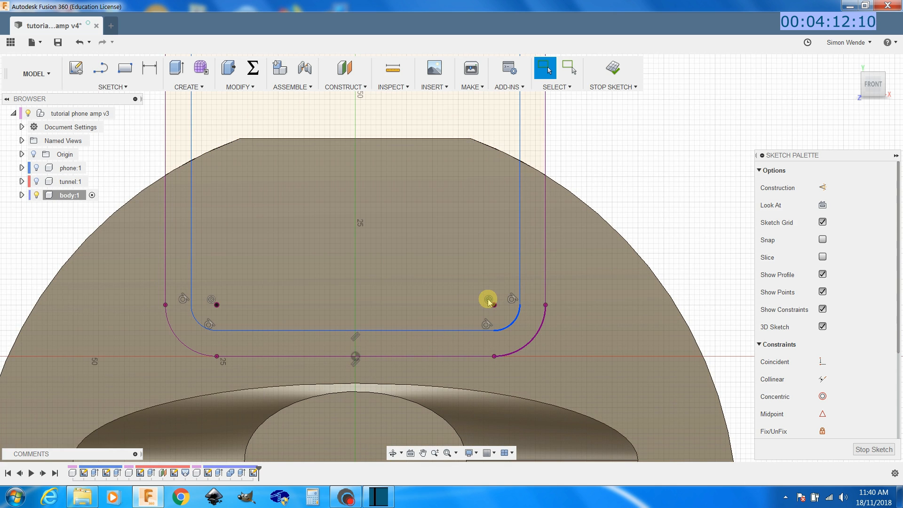
pyautogui.click(489, 301)
pyautogui.press('Delete')
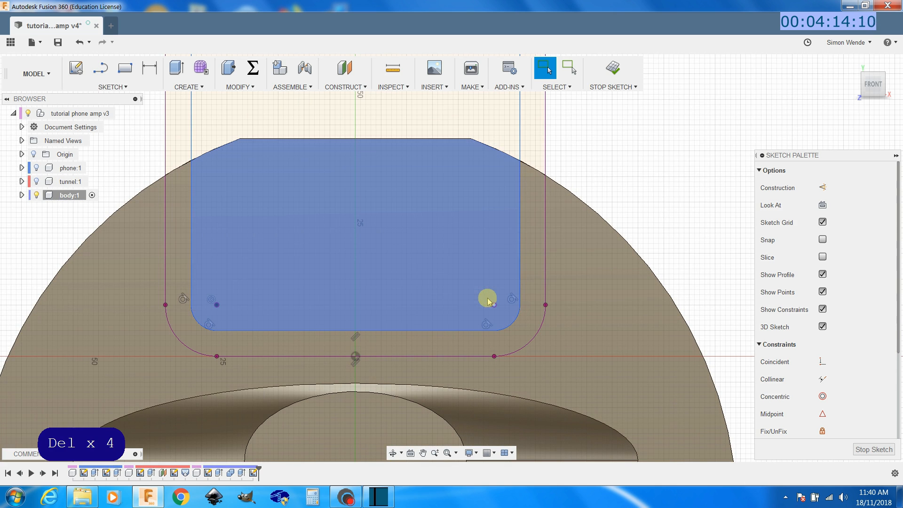
pyautogui.click(210, 300)
pyautogui.click(212, 300)
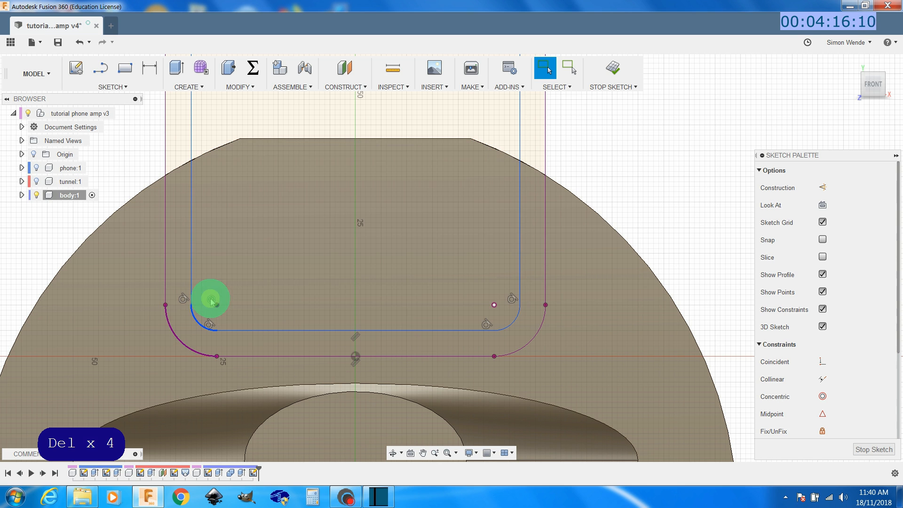
pyautogui.press('Delete')
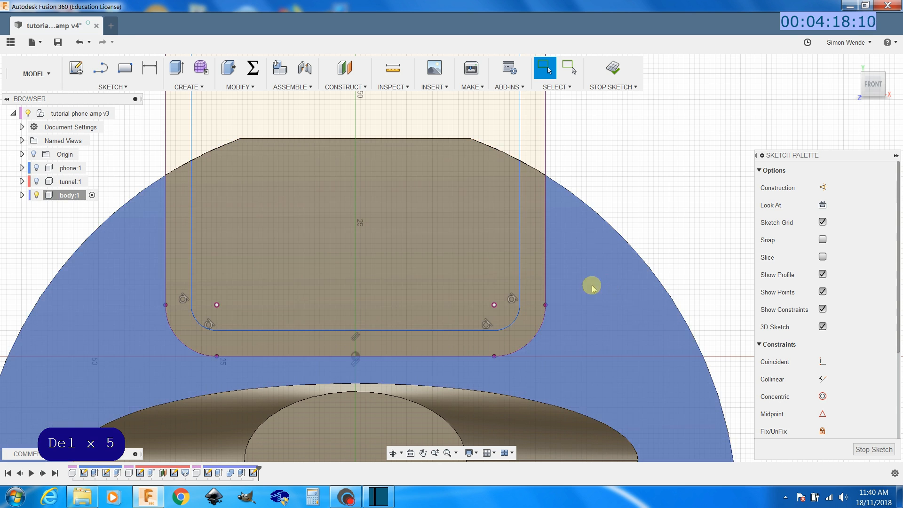
# Step: Examine the parallel and tangent constraints that remain on the lower part of the inner outline
pyautogui.scroll(1, 611, 285)
pyautogui.scroll(-2, 608, 291)
pyautogui.scroll(-2, 608, 291)
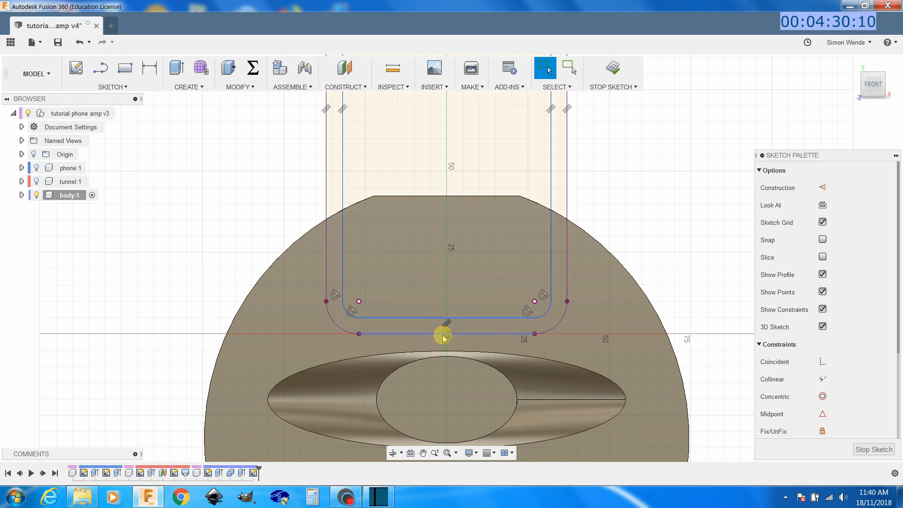
pyautogui.click(459, 310)
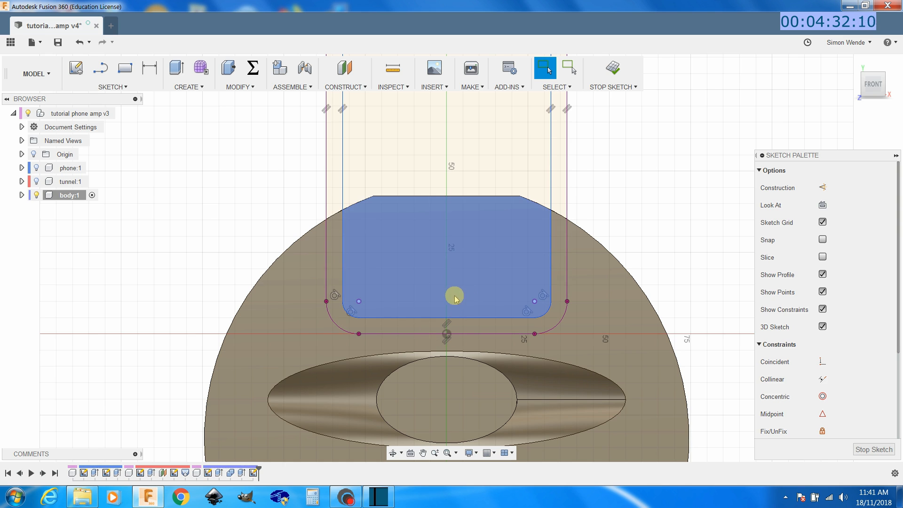
pyautogui.click(437, 324)
pyautogui.scroll(-3, 838, 360)
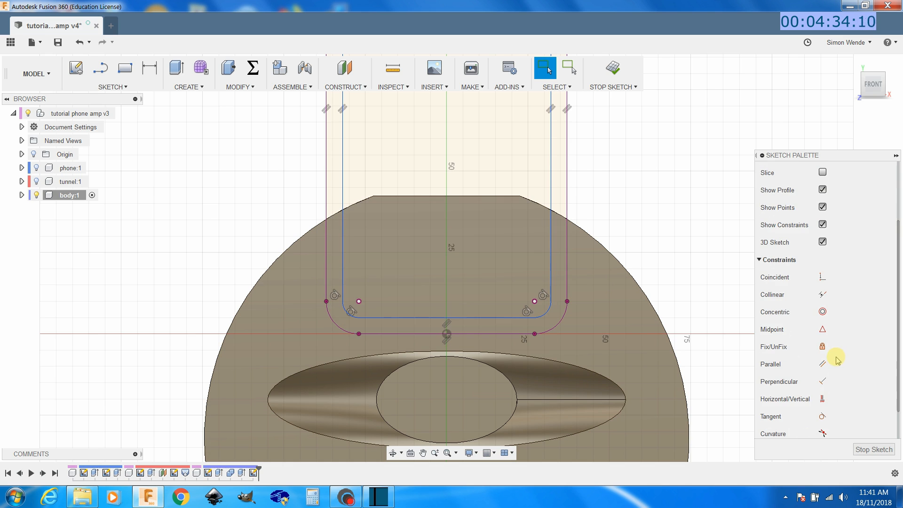
pyautogui.click(818, 382)
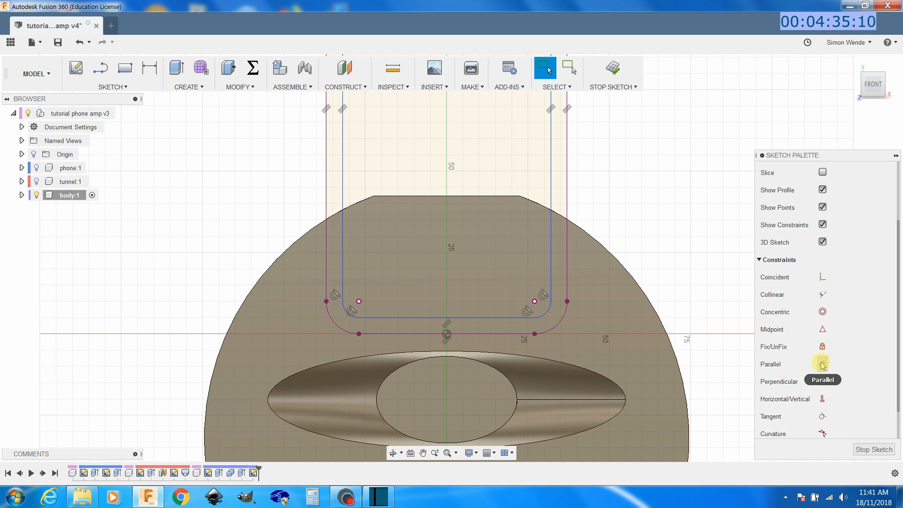
pyautogui.click(449, 324)
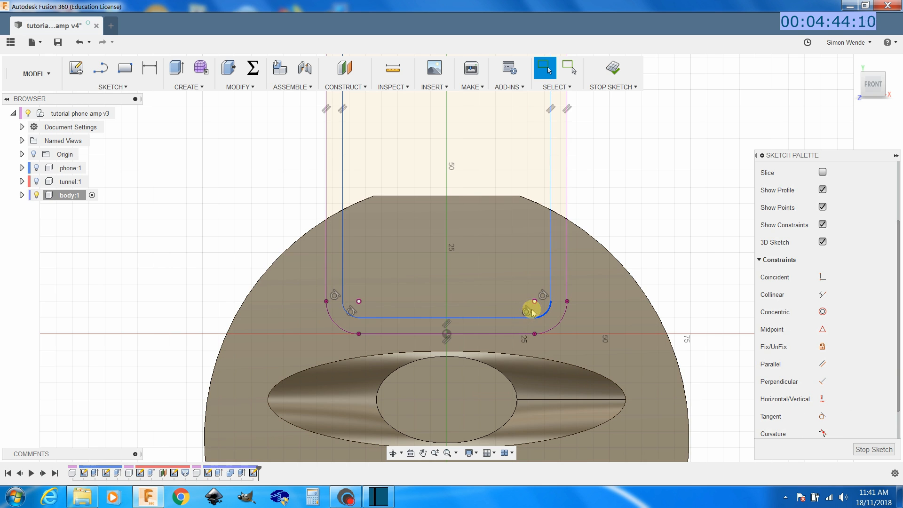
# Step: Select the inner outline's bottom edge, two lower corner arcs and both long sides for a Move/Copy with the translate type
pyautogui.scroll(-5, 546, 282)
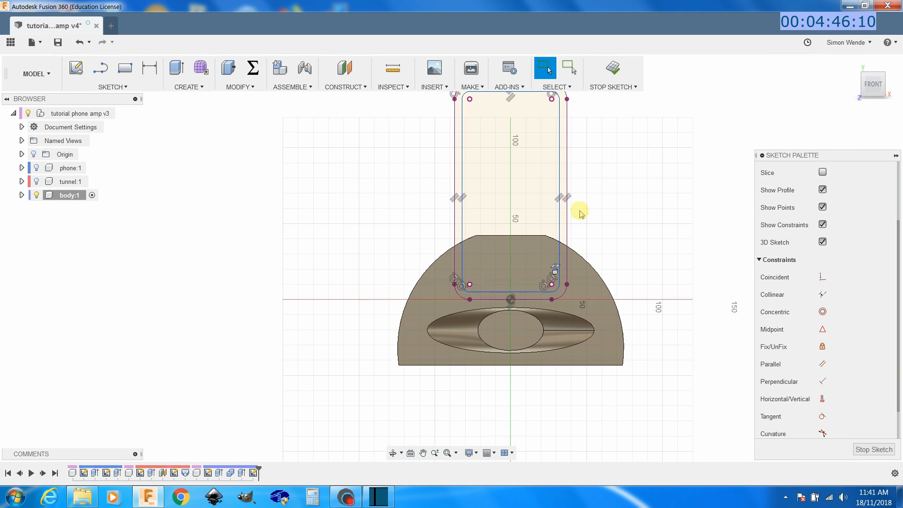
pyautogui.moveTo(579, 207)
pyautogui.mouseDown(button='middle')
pyautogui.moveTo(608, 168)
pyautogui.moveTo(553, 203)
pyautogui.mouseUp(button='middle')
pyautogui.scroll(-1, 553, 202)
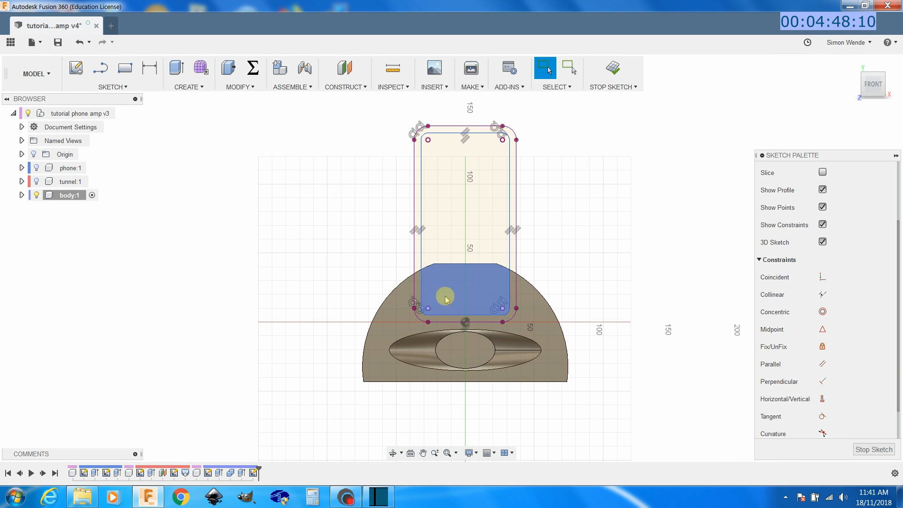
pyautogui.rightClick(619, 203)
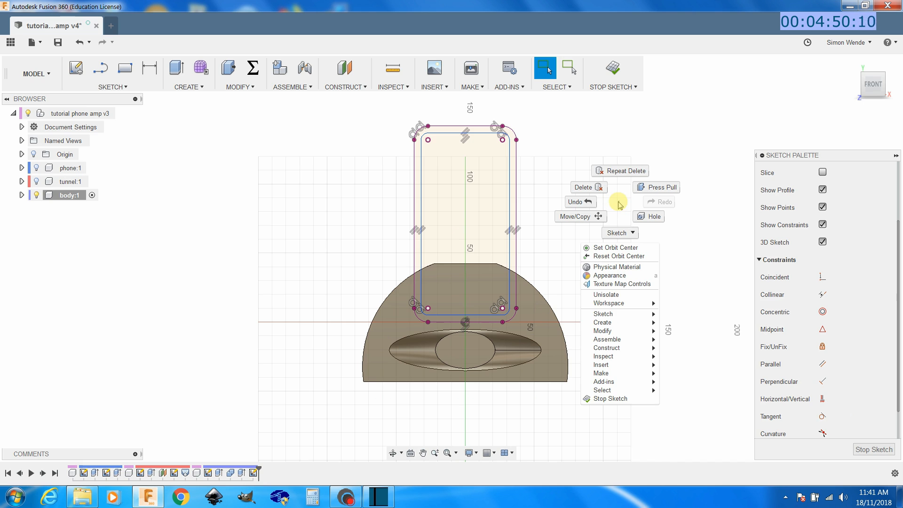
pyautogui.click(597, 216)
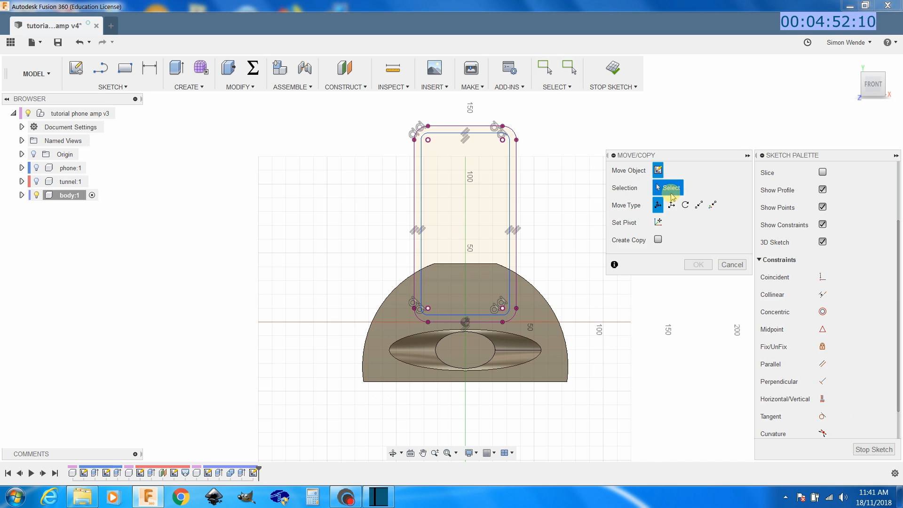
pyautogui.click(509, 256)
pyautogui.scroll(3, 511, 261)
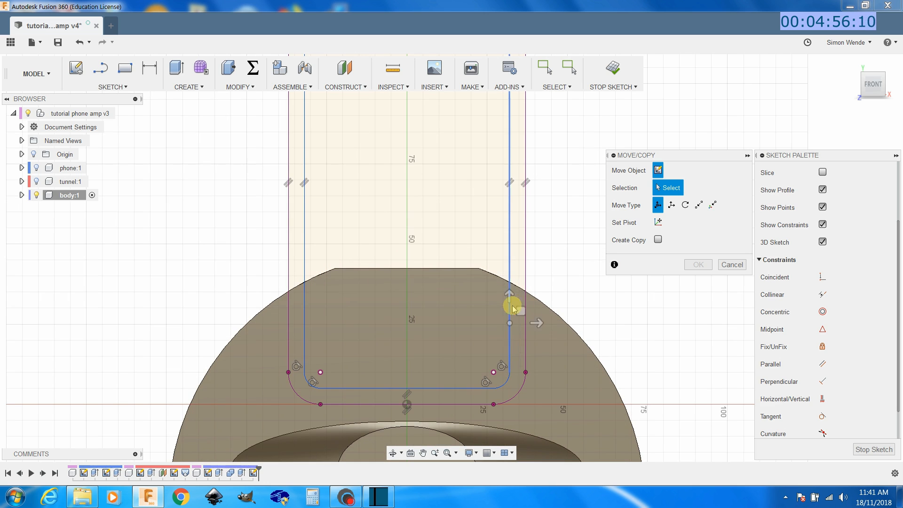
pyautogui.click(509, 258)
pyautogui.scroll(2, 509, 258)
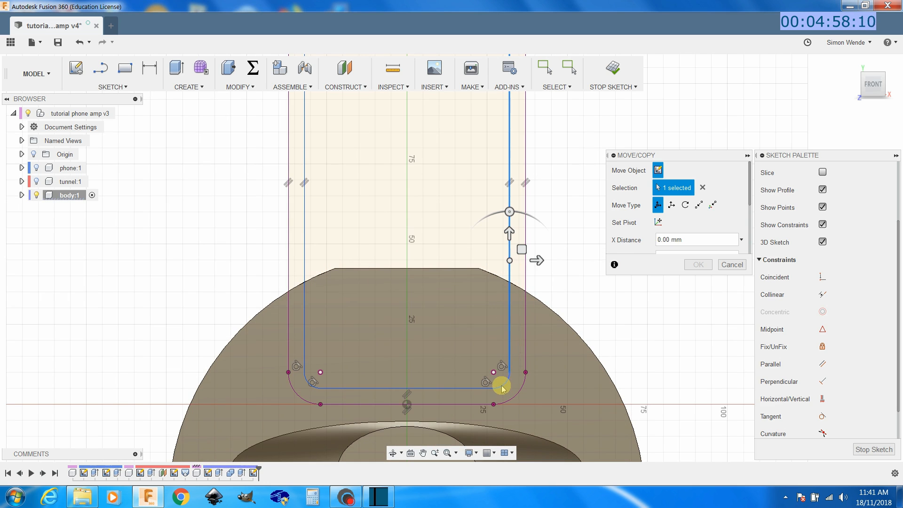
pyautogui.click(501, 382)
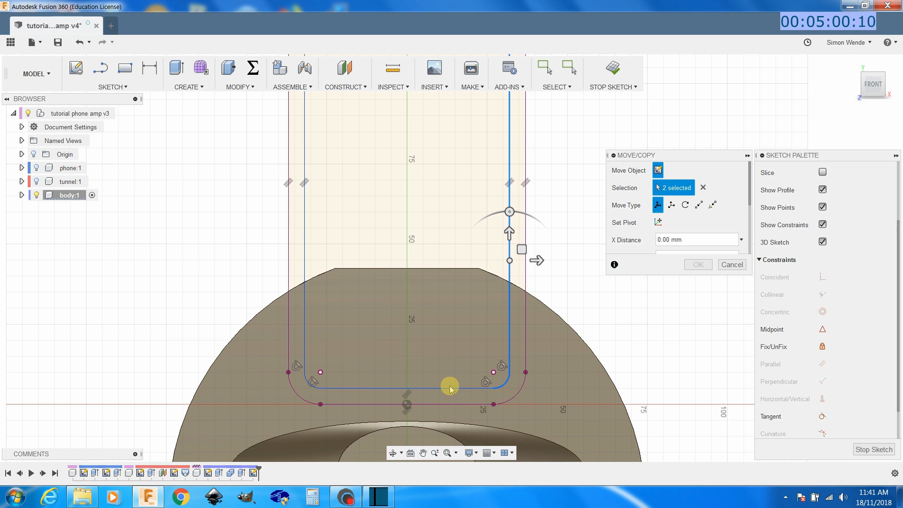
pyautogui.click(452, 387)
pyautogui.click(306, 379)
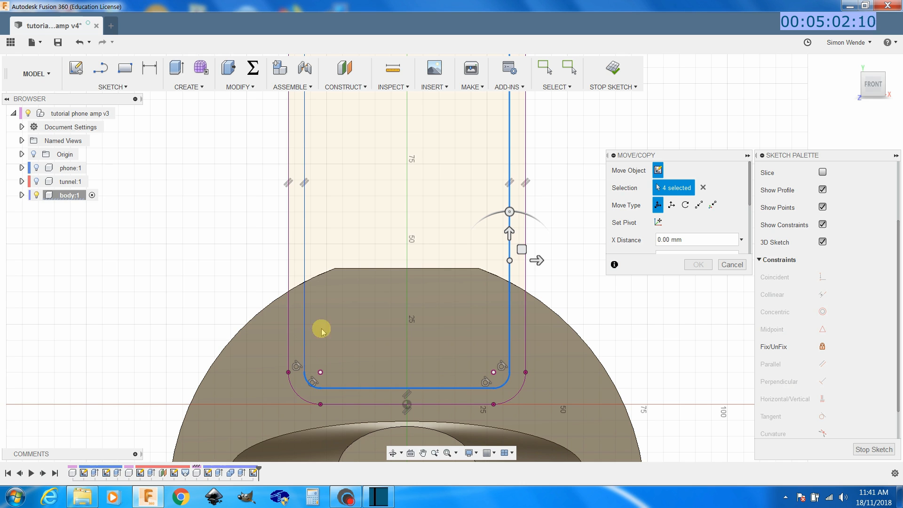
pyautogui.click(305, 253)
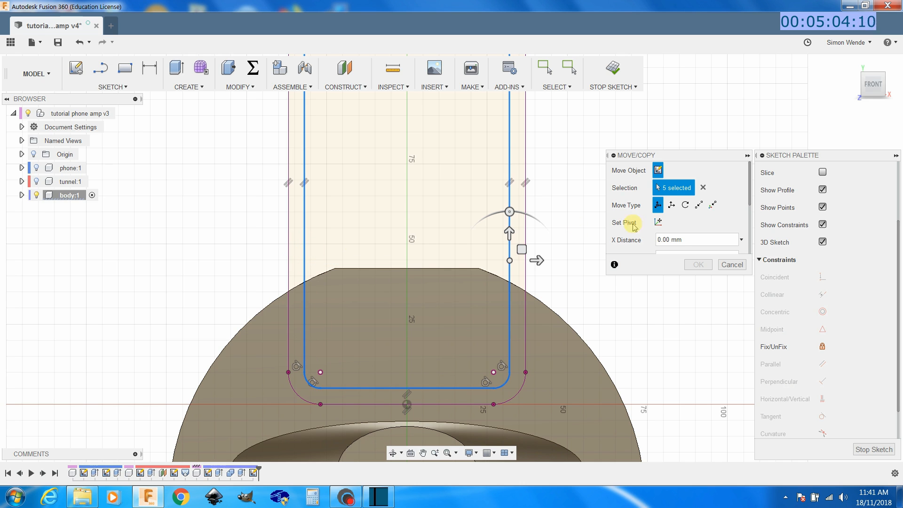
pyautogui.click(670, 205)
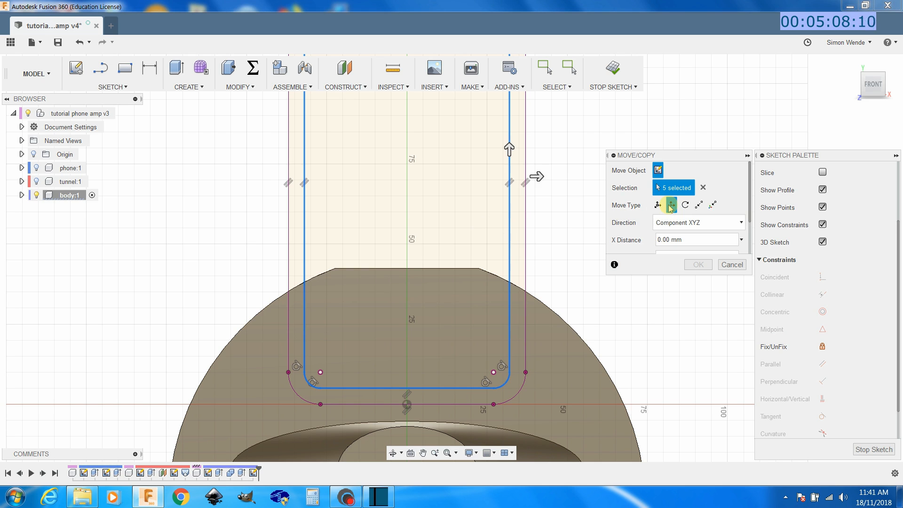
# Step: Move the selected inner outline segments by a Y distance of -5 mm onto the phone outline's bottom edge
pyautogui.scroll(-2, 736, 207)
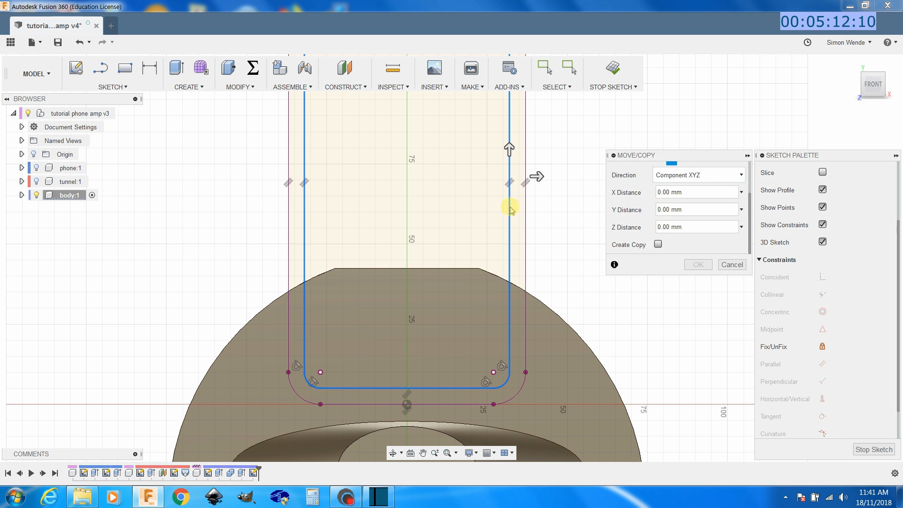
pyautogui.doubleClick(667, 210)
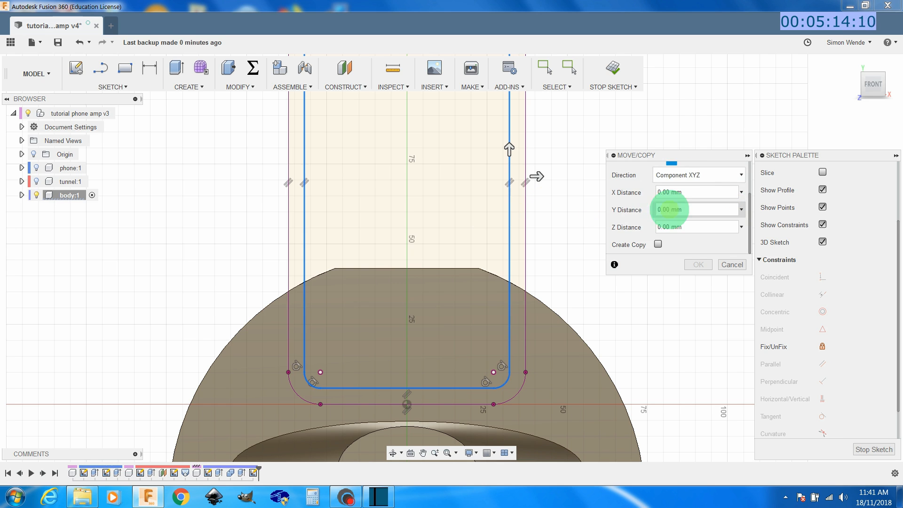
pyautogui.write('-')
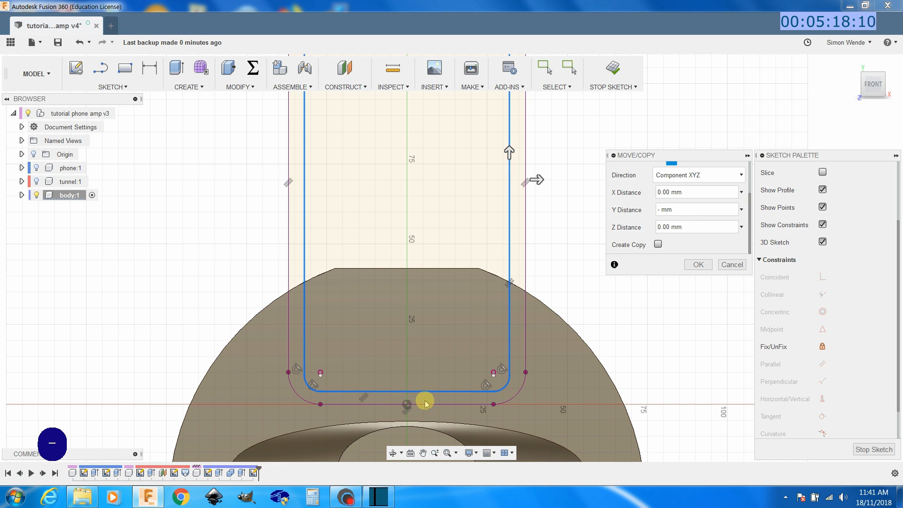
pyautogui.write('5')
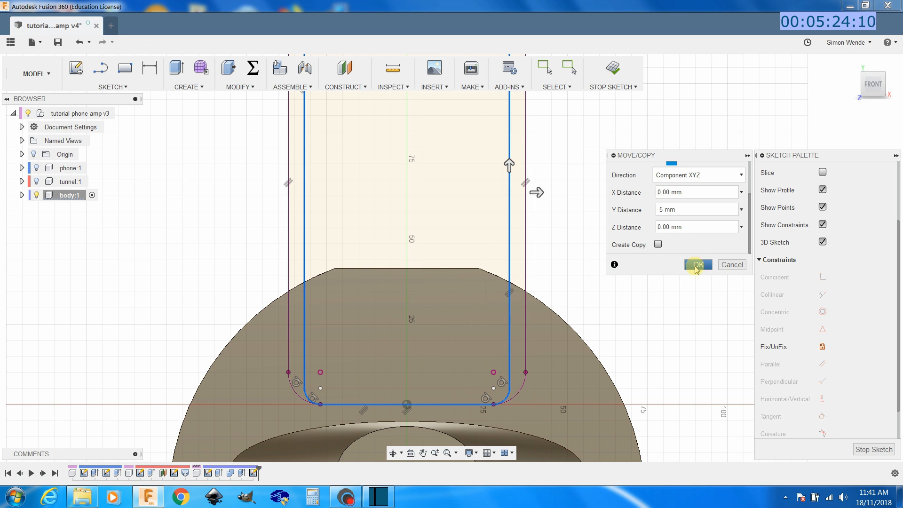
pyautogui.click(413, 410)
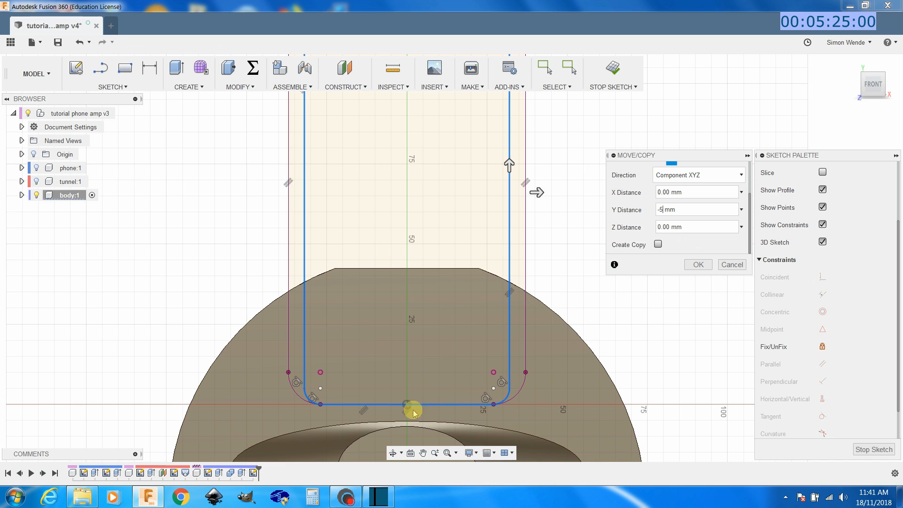
pyautogui.click(695, 265)
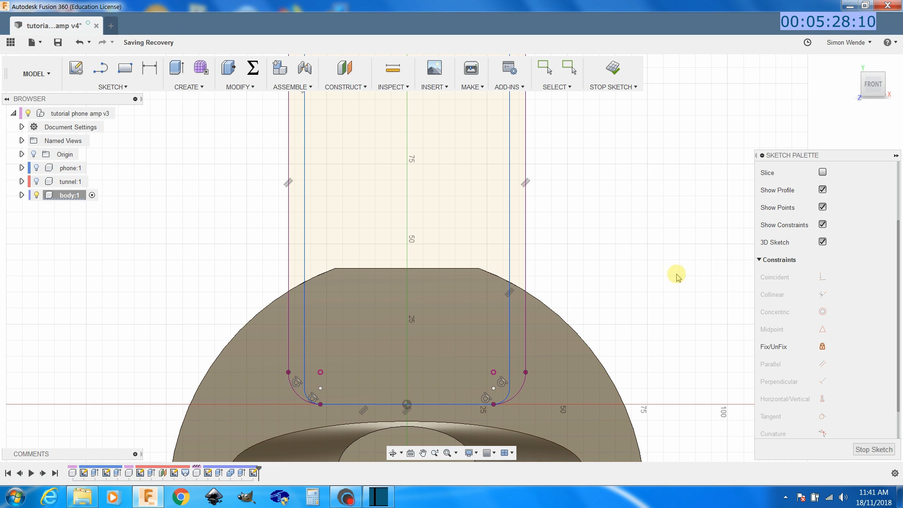
# Step: Extrude the inner phone outline's area on the body's front face as a cut, with its extent to the phone slot's front inner face
pyautogui.scroll(-3, 667, 263)
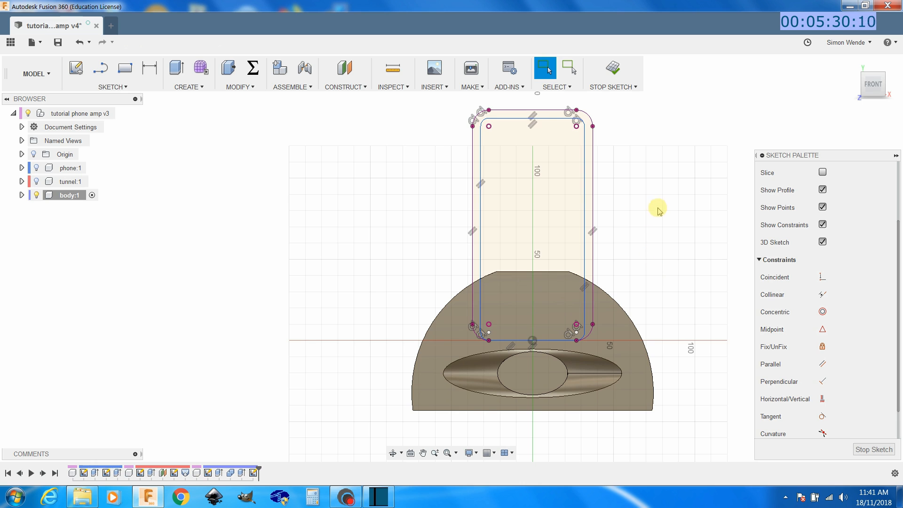
pyautogui.keyDown('shift'); pyautogui.moveTo(661, 205); pyautogui.dragTo(628, 214, button='middle'); pyautogui.keyUp('shift')
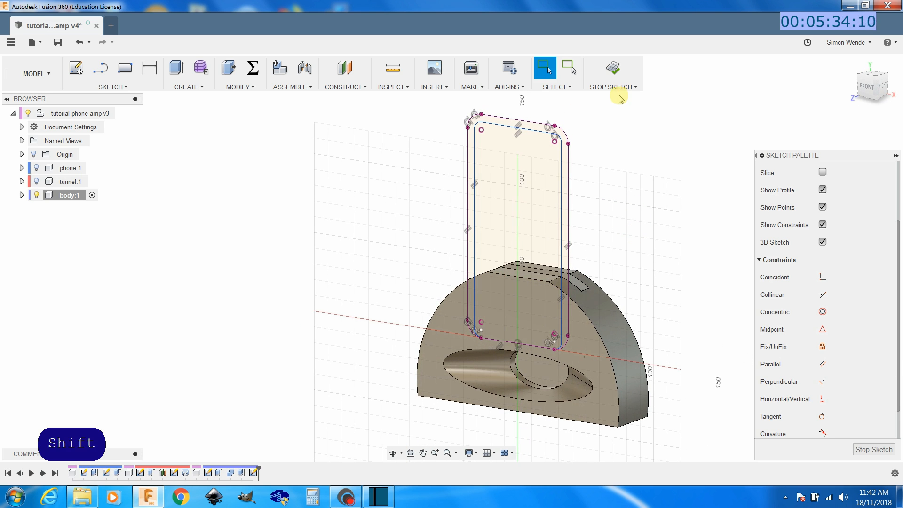
pyautogui.click(174, 64)
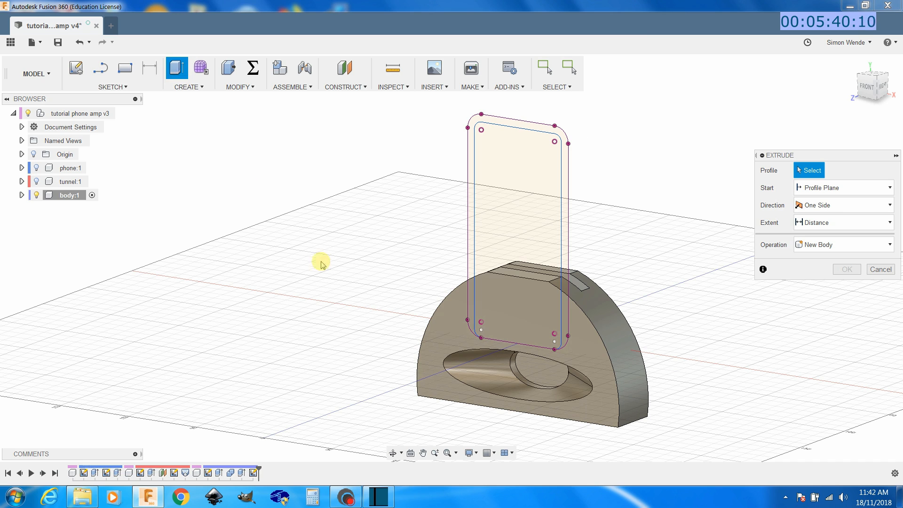
pyautogui.click(501, 312)
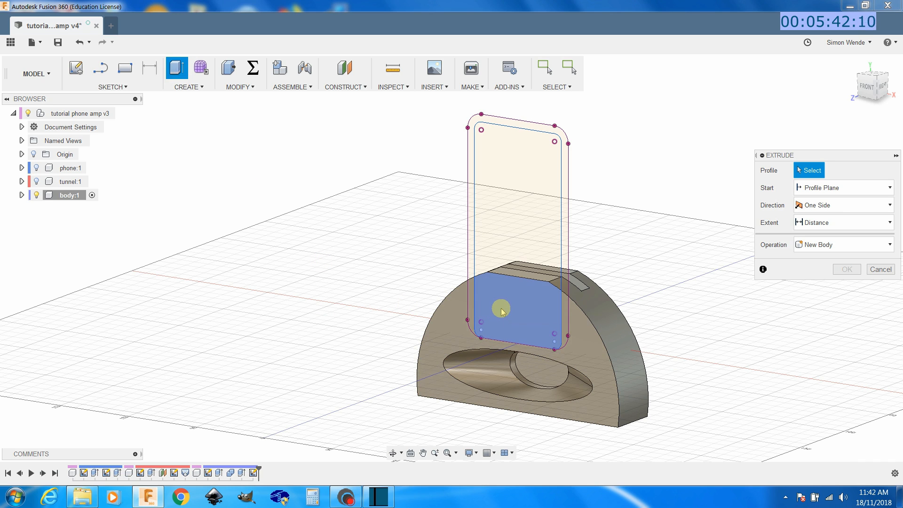
pyautogui.click(501, 311)
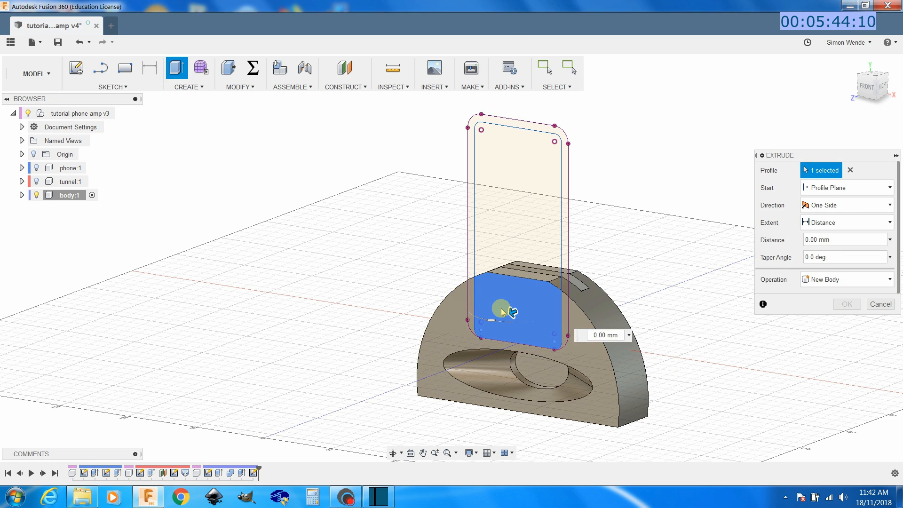
pyautogui.scroll(3, 644, 275)
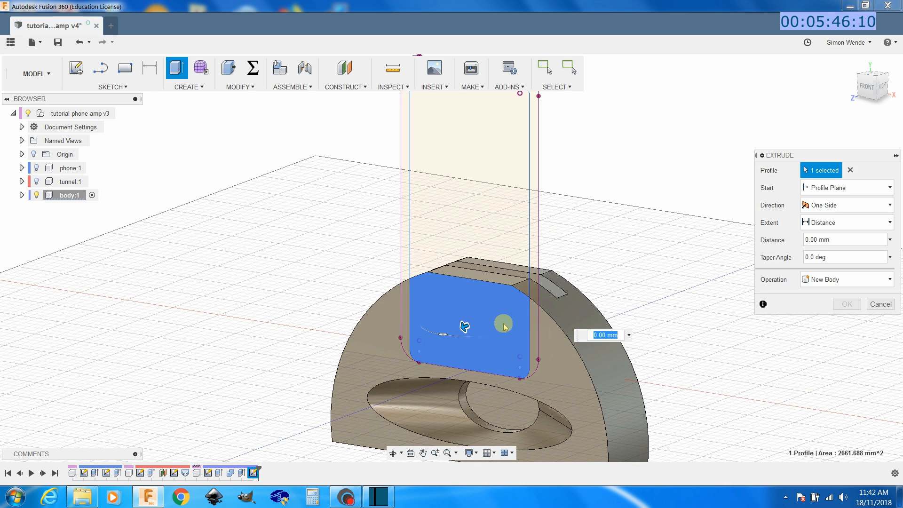
pyautogui.moveTo(462, 324)
pyautogui.mouseDown()
pyautogui.moveTo(395, 347)
pyautogui.moveTo(429, 322)
pyautogui.moveTo(498, 307)
pyautogui.moveTo(468, 318)
pyautogui.mouseUp()
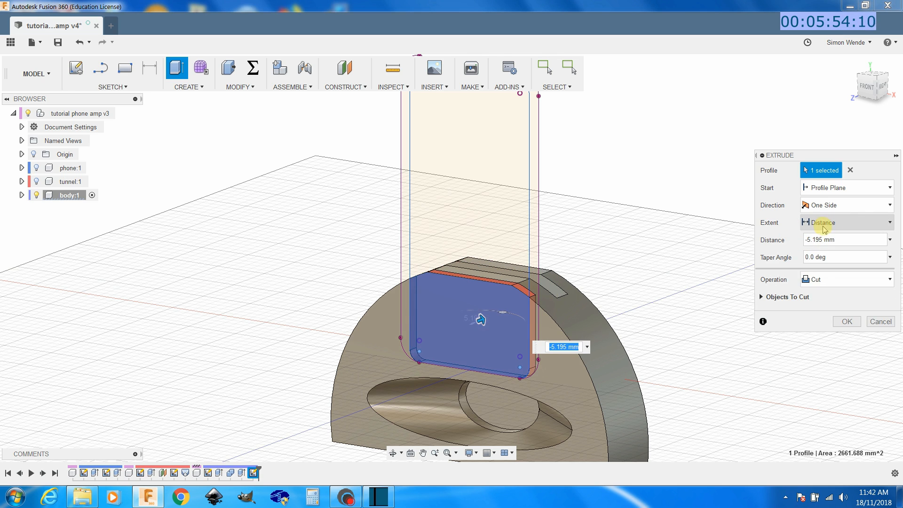
pyautogui.click(849, 224)
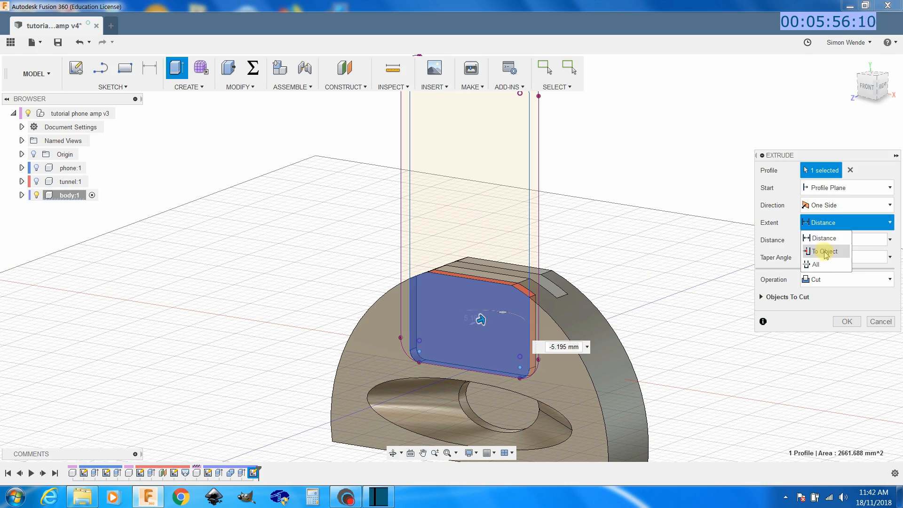
pyautogui.click(826, 252)
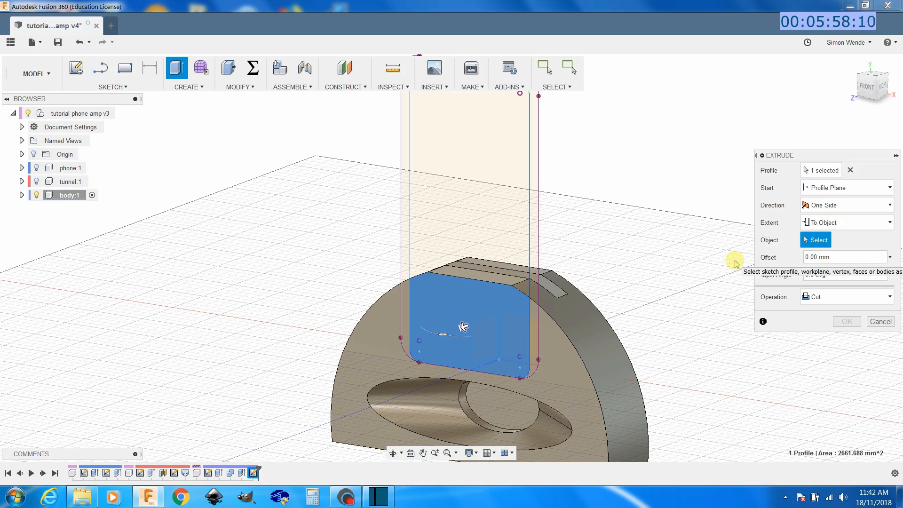
pyautogui.keyDown('shift'); pyautogui.moveTo(734, 259); pyautogui.dragTo(677, 272, button='middle'); pyautogui.keyUp('shift')
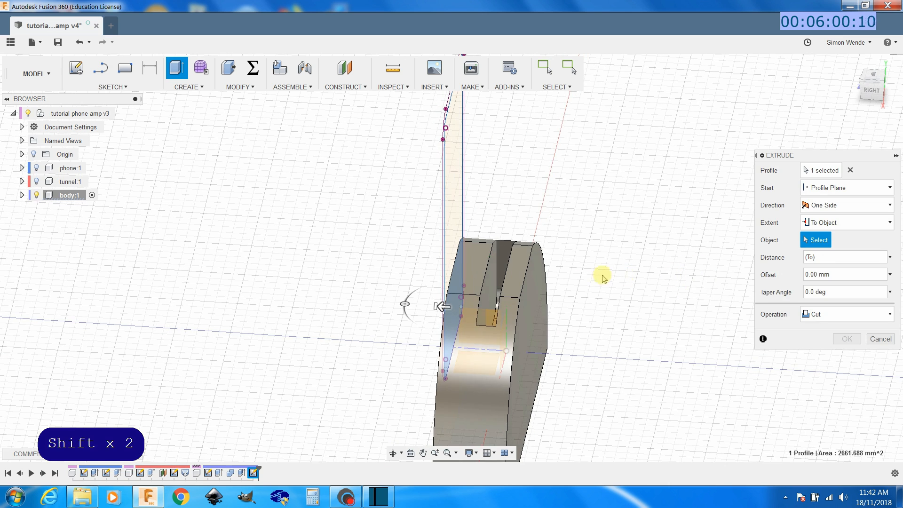
pyautogui.click(492, 290)
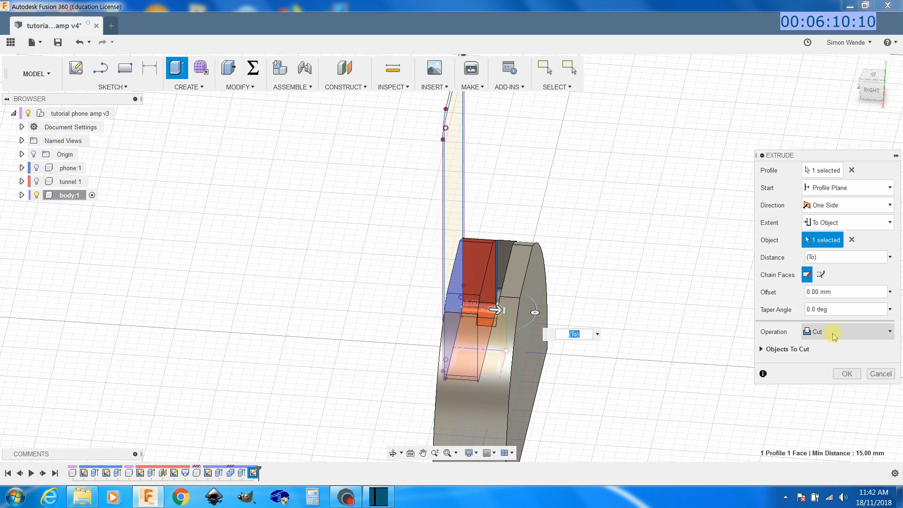
pyautogui.click(847, 374)
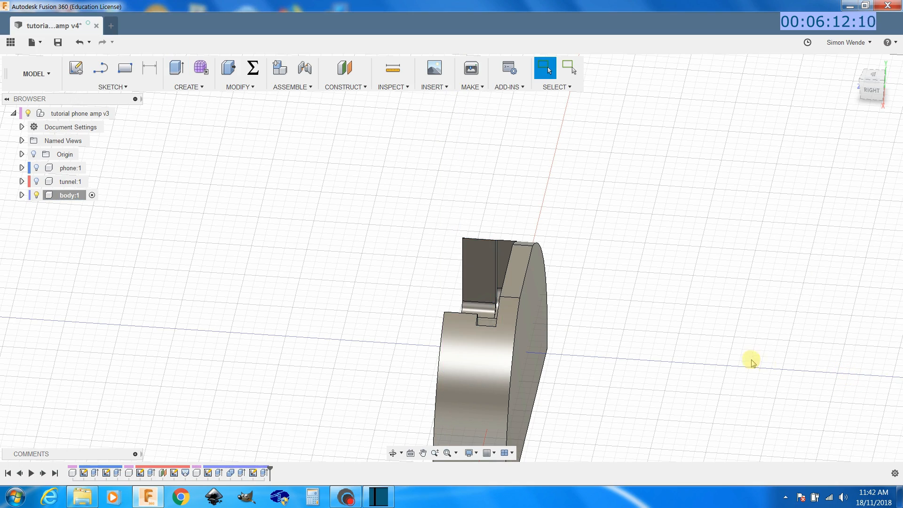
# Step: Fillet the two upright edges where the front opening meets the phone slot with a 2 mm constant radius
pyautogui.moveTo(702, 345)
pyautogui.keyDown('shift'); pyautogui.mouseDown(button='middle')
pyautogui.moveTo(822, 337)
pyautogui.moveTo(812, 351)
pyautogui.moveTo(776, 350)
pyautogui.moveTo(769, 316)
pyautogui.moveTo(794, 348)
pyautogui.mouseUp(button='middle'); pyautogui.keyUp('shift')
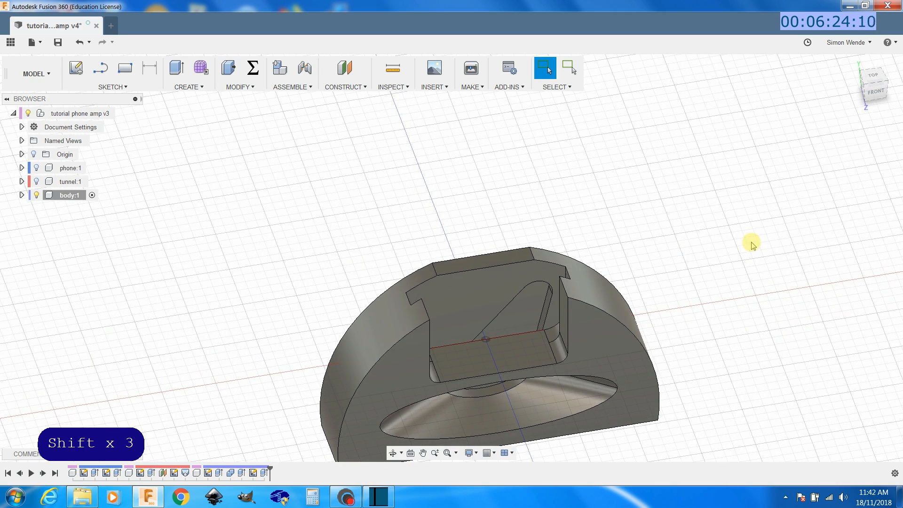
pyautogui.click(232, 88)
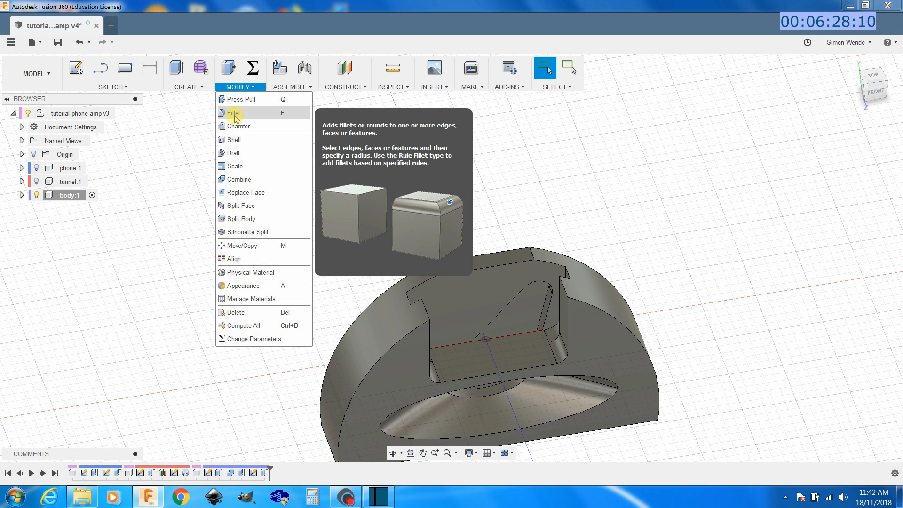
pyautogui.click(236, 115)
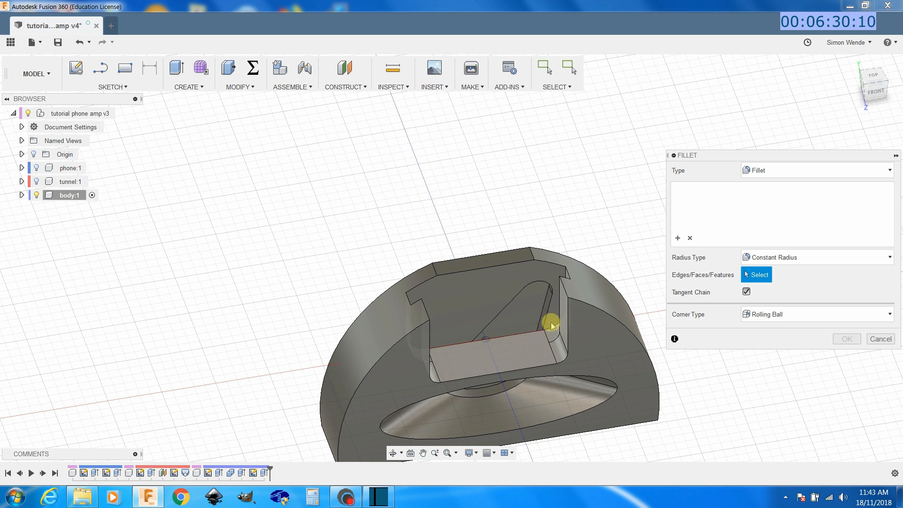
pyautogui.click(426, 309)
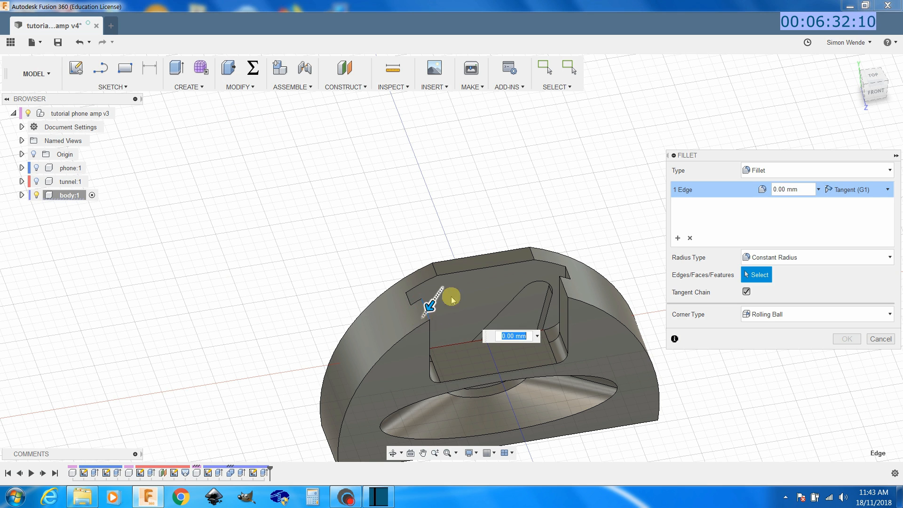
pyautogui.click(564, 287)
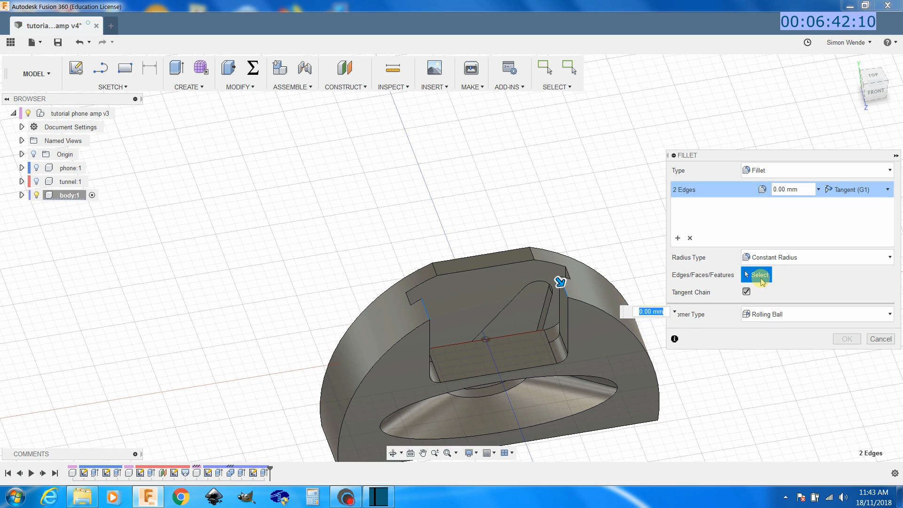
pyautogui.write('2')
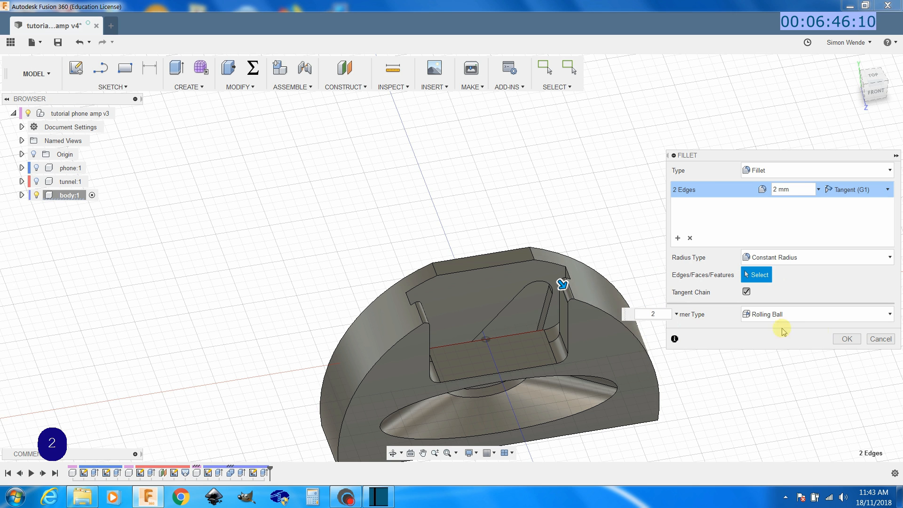
pyautogui.click(846, 340)
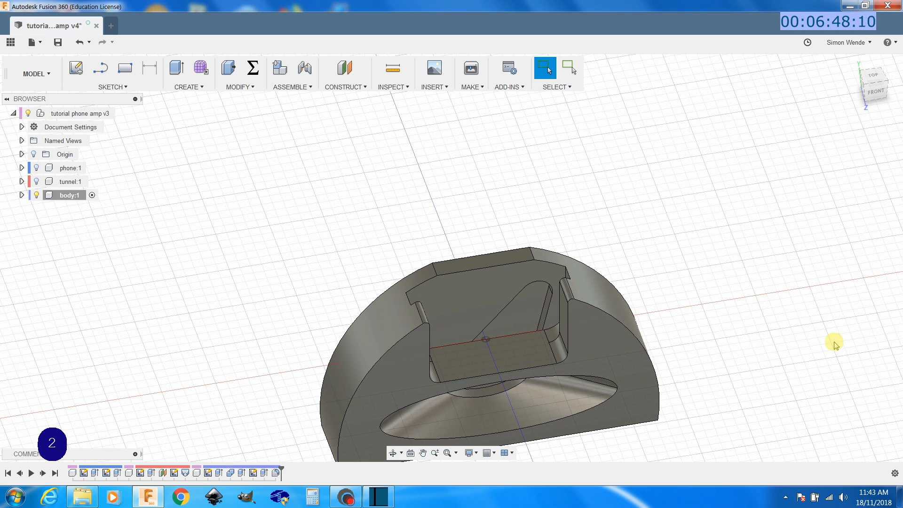
# Step: Show the phone component and activate the top-level assembly to check the phone's fit in the body's opening
pyautogui.keyDown('shift'); pyautogui.moveTo(687, 306); pyautogui.dragTo(665, 302, button='middle'); pyautogui.keyUp('shift')
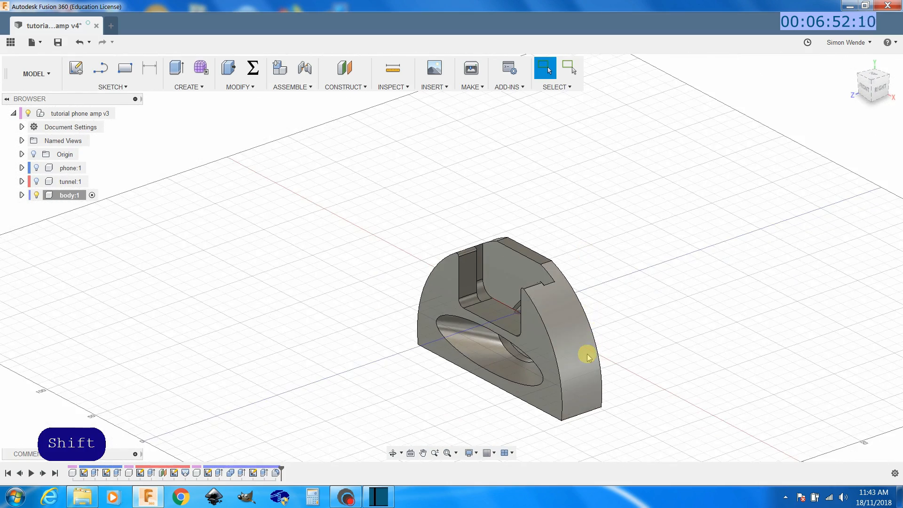
pyautogui.moveTo(587, 355)
pyautogui.keyDown('shift'); pyautogui.mouseDown(button='middle')
pyautogui.moveTo(582, 316)
pyautogui.moveTo(559, 306)
pyautogui.moveTo(571, 313)
pyautogui.mouseUp(button='middle'); pyautogui.keyUp('shift')
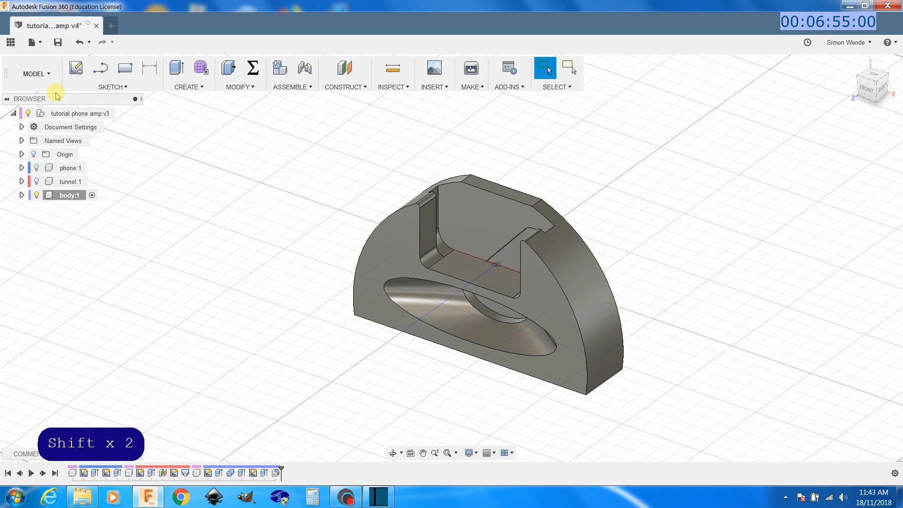
pyautogui.click(37, 168)
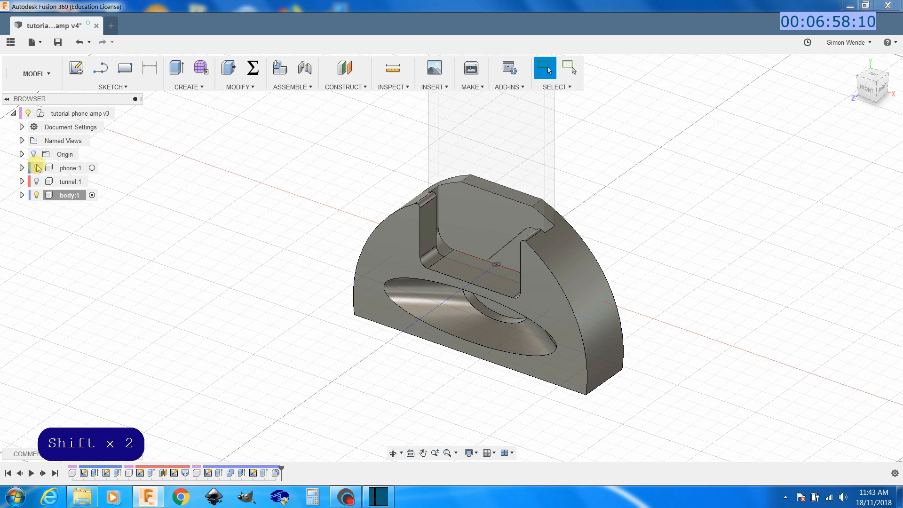
pyautogui.click(93, 168)
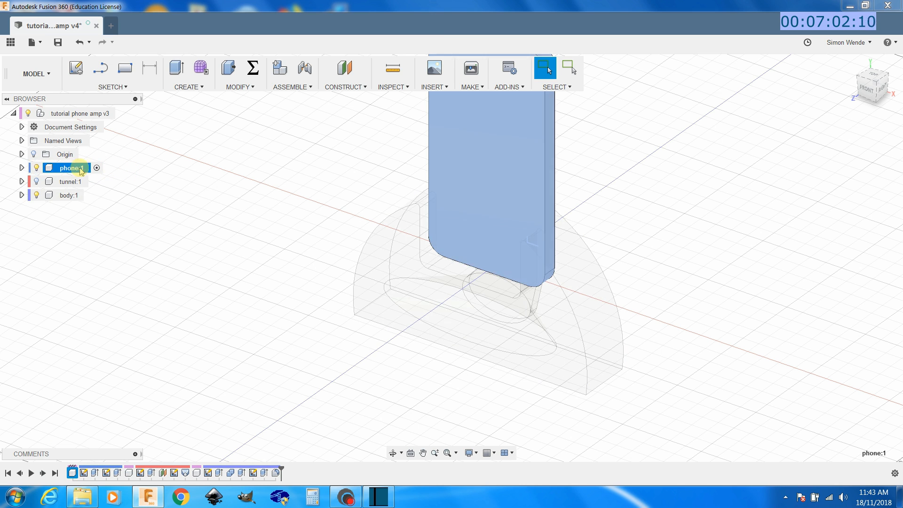
pyautogui.click(130, 114)
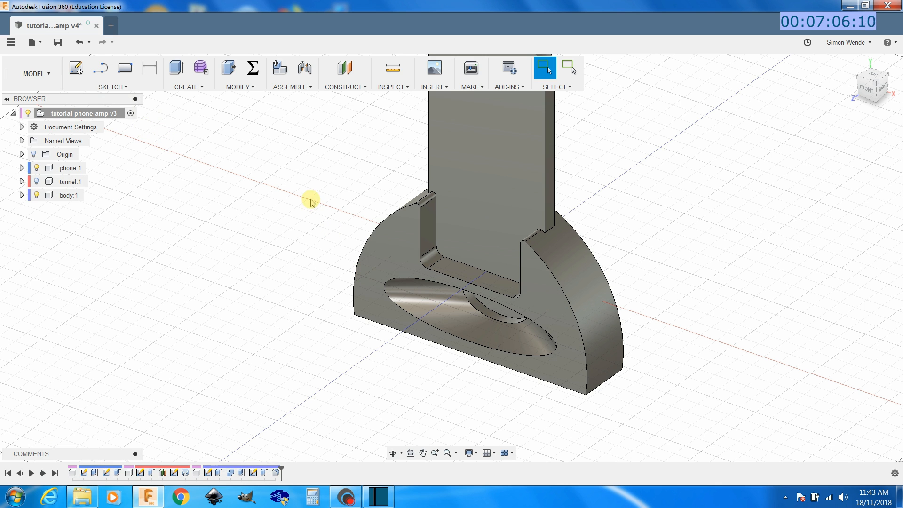
pyautogui.moveTo(310, 200); pyautogui.dragTo(298, 244, button='middle')
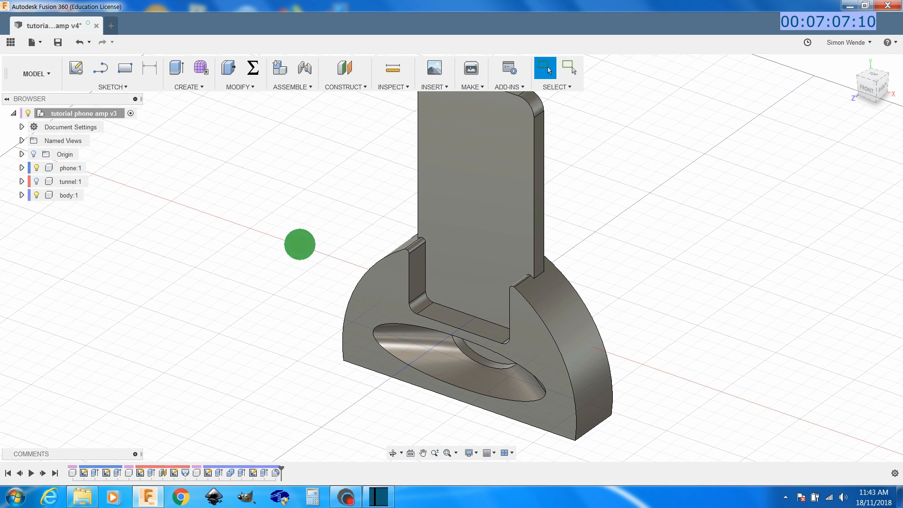
# Step: Hide the phone component and save the design as a new version
pyautogui.click(37, 168)
pyautogui.scroll(2, 442, 417)
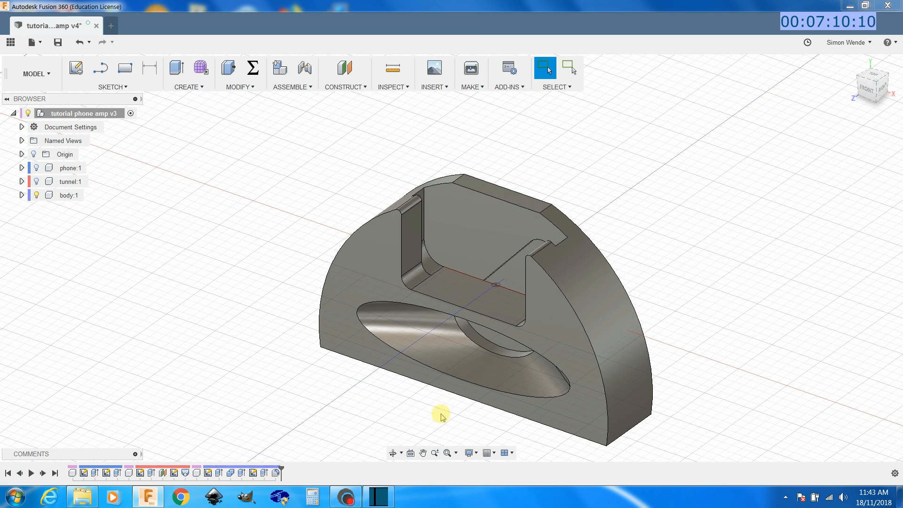
pyautogui.click(60, 44)
pyautogui.click(462, 238)
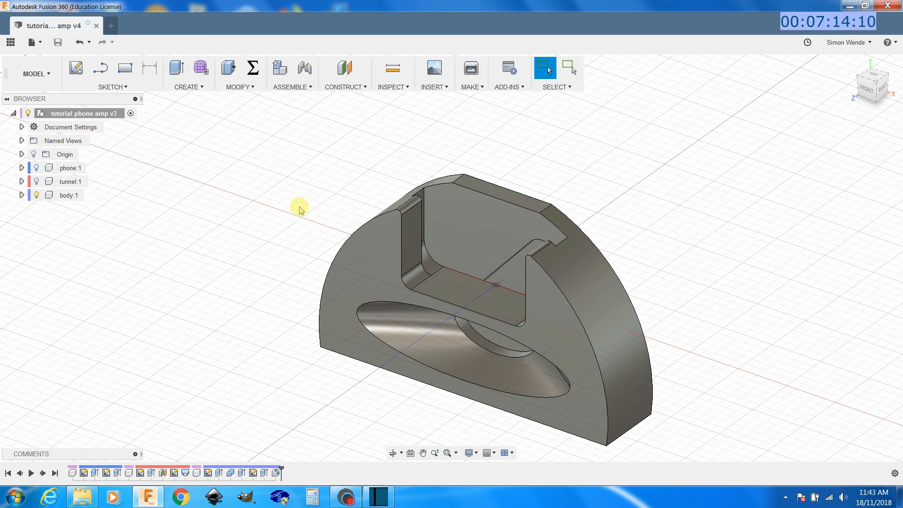